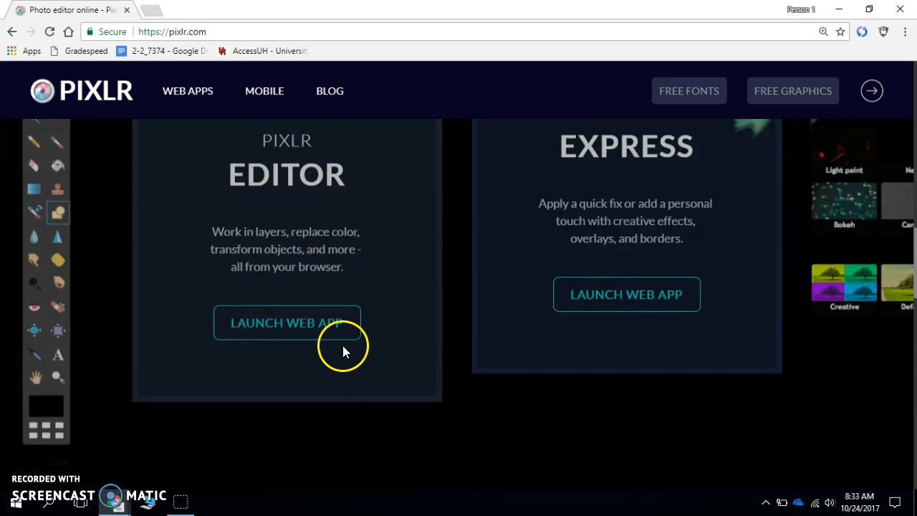
- Launch the Pixlr Editor web app and create a transparent 800 x 600 image named Example 1
click(318, 335)
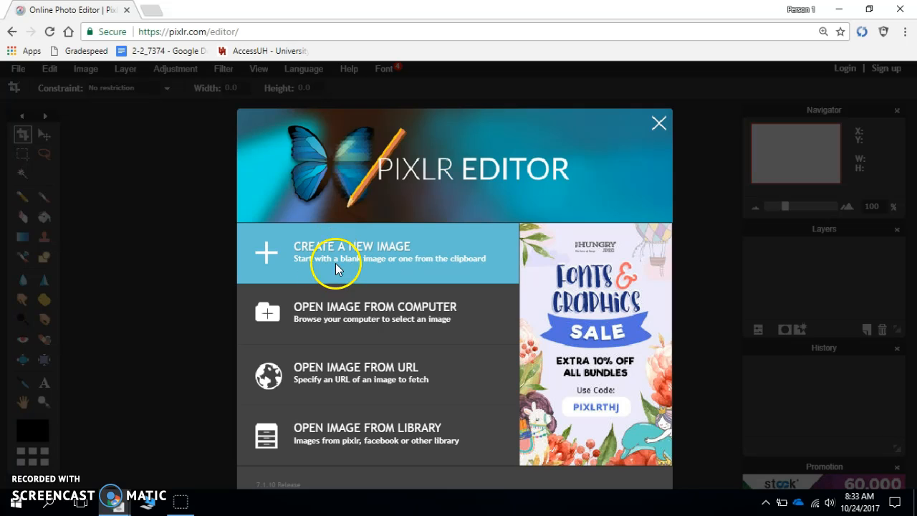
click(314, 250)
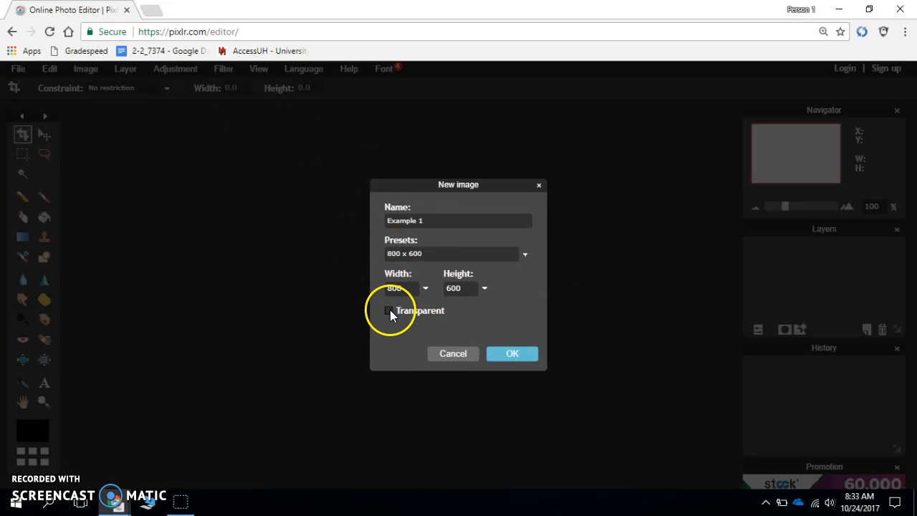
click(513, 354)
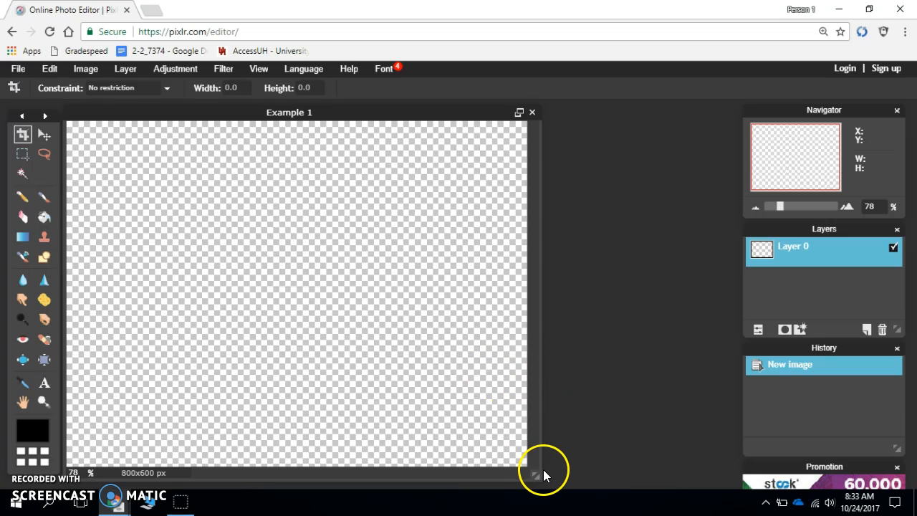
- Enlarge the Example 1 image window and rename its only layer as Background
drag(534, 477, 607, 489)
drag(672, 504, 698, 494)
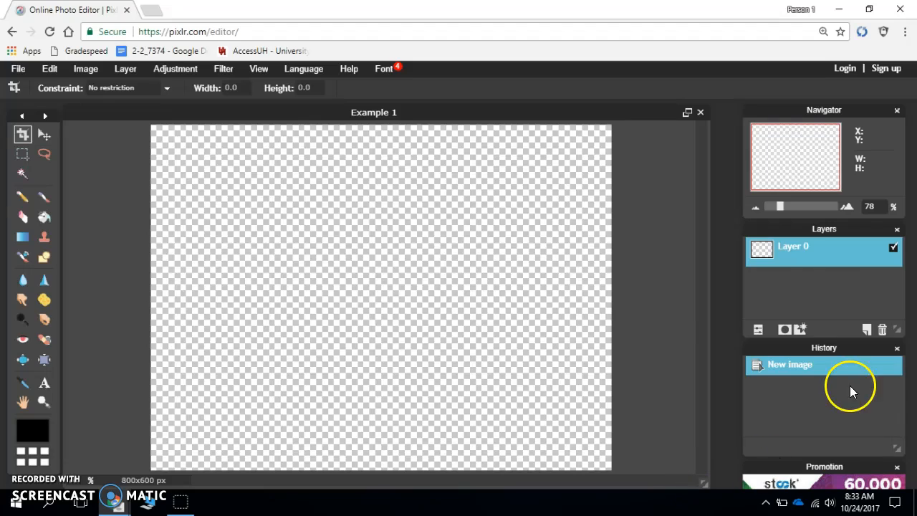
double_click(797, 251)
text(Background)
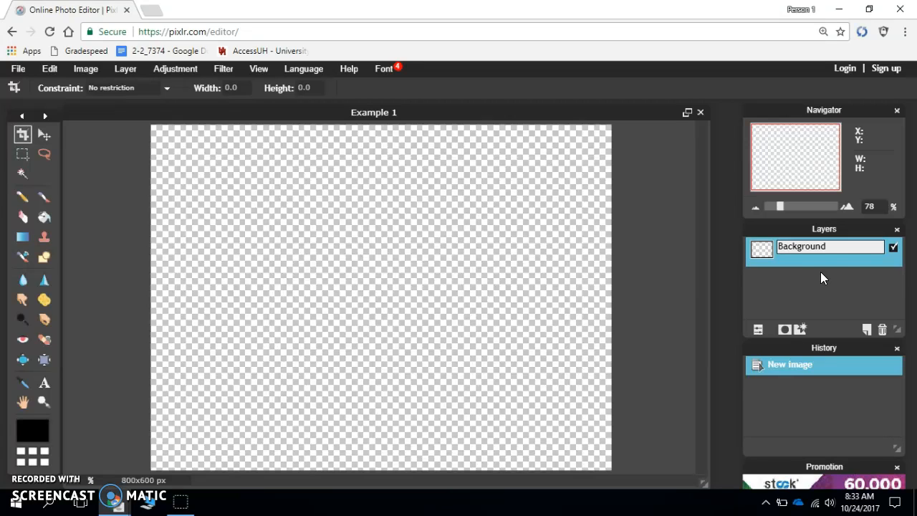
click(824, 274)
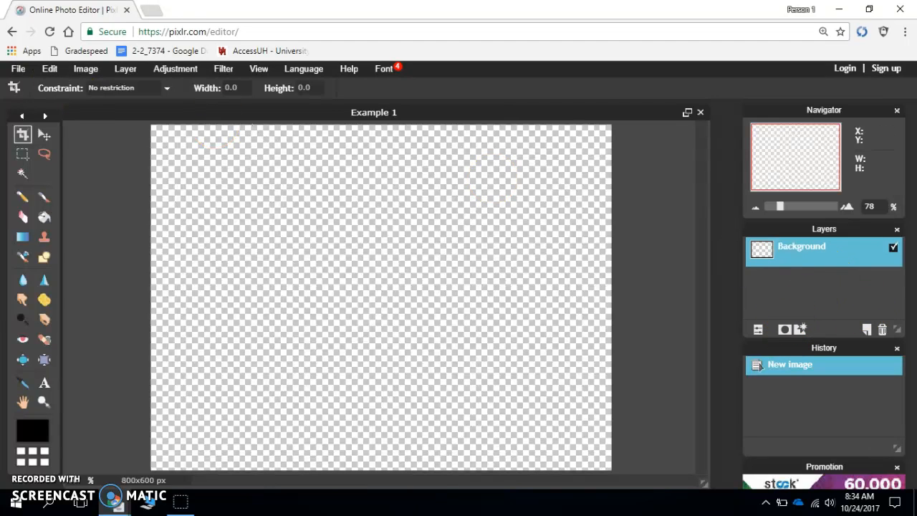
- Select the entire canvas with the Marquee tool and fill it with white (ffffff) using the Paint bucket
click(23, 155)
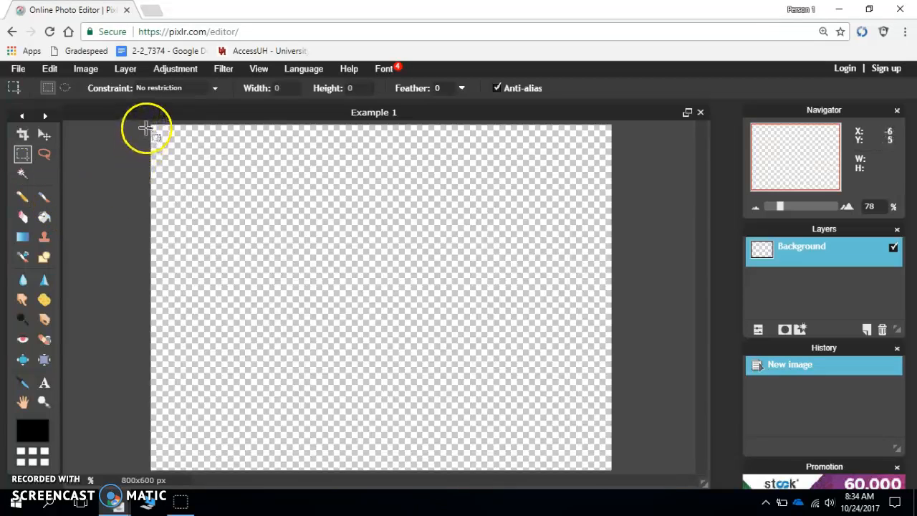
drag(148, 123, 622, 475)
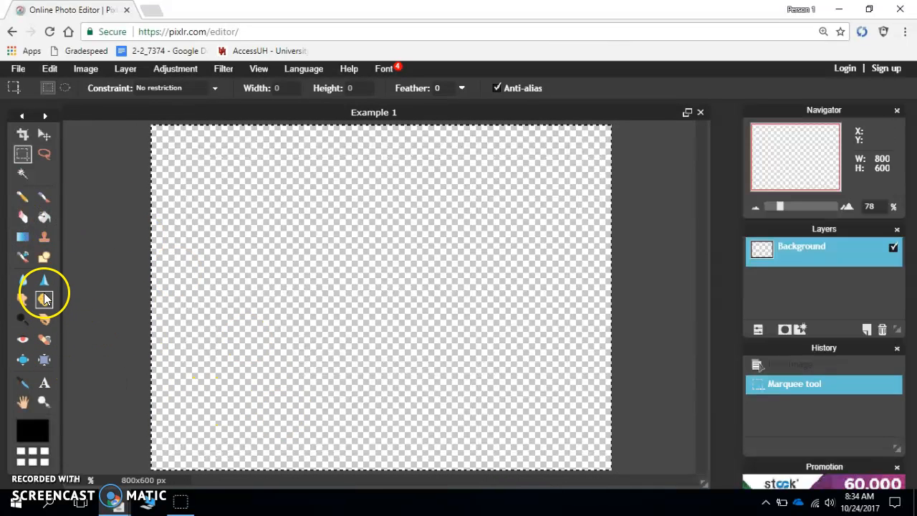
click(49, 220)
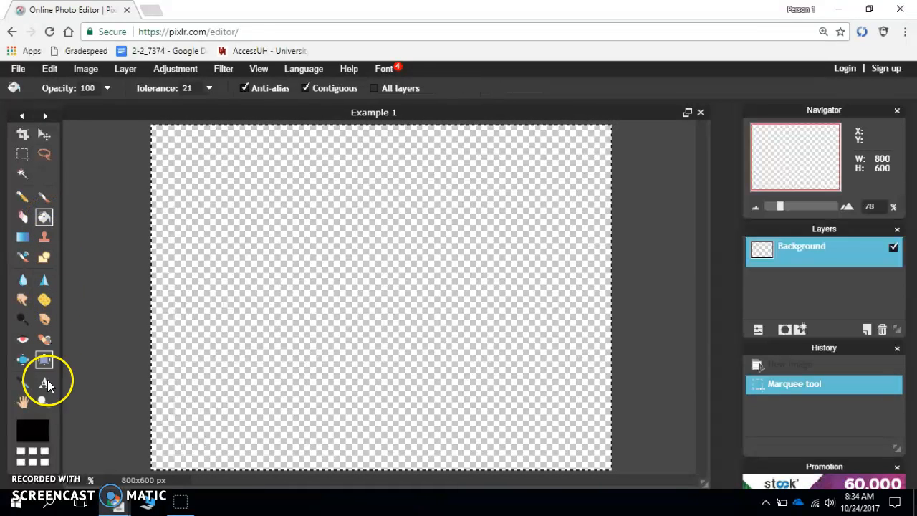
click(32, 430)
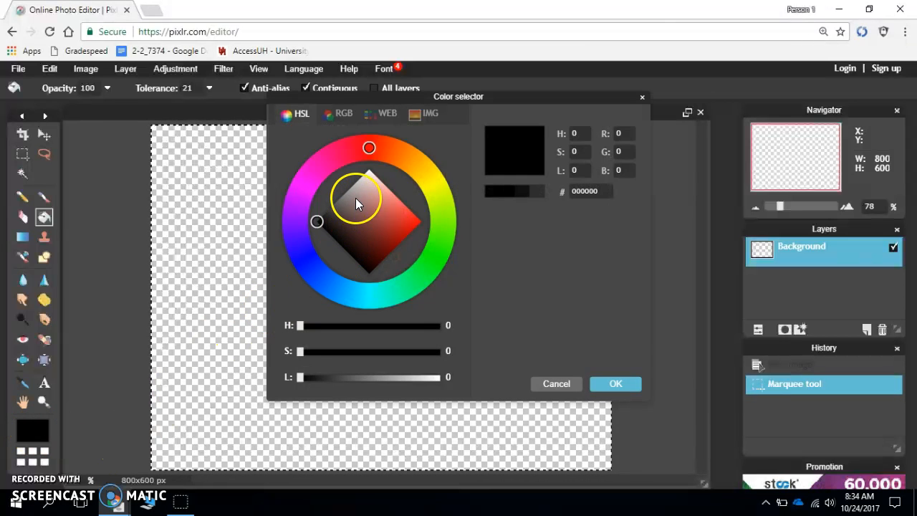
drag(366, 181, 369, 172)
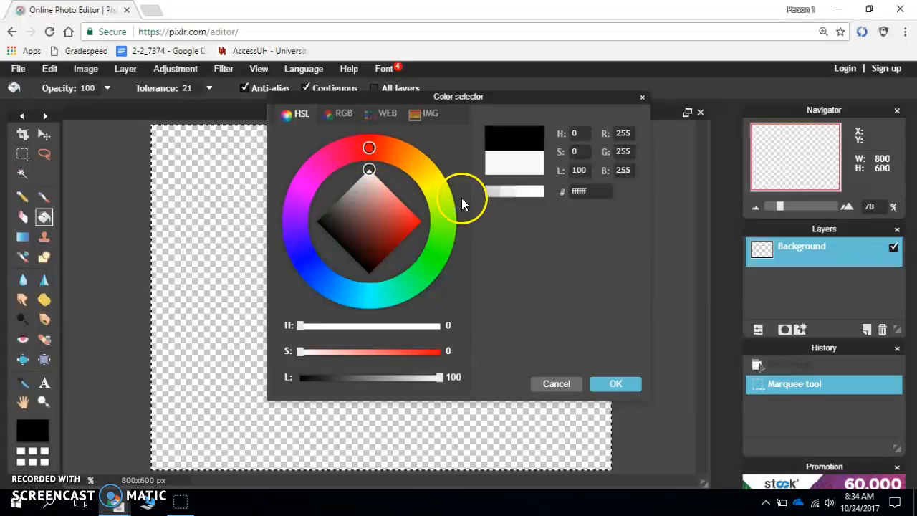
click(613, 385)
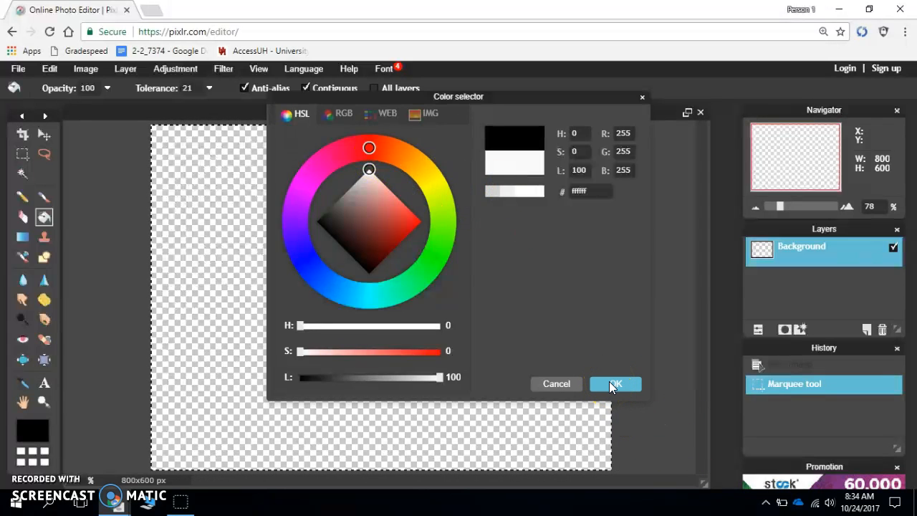
click(610, 383)
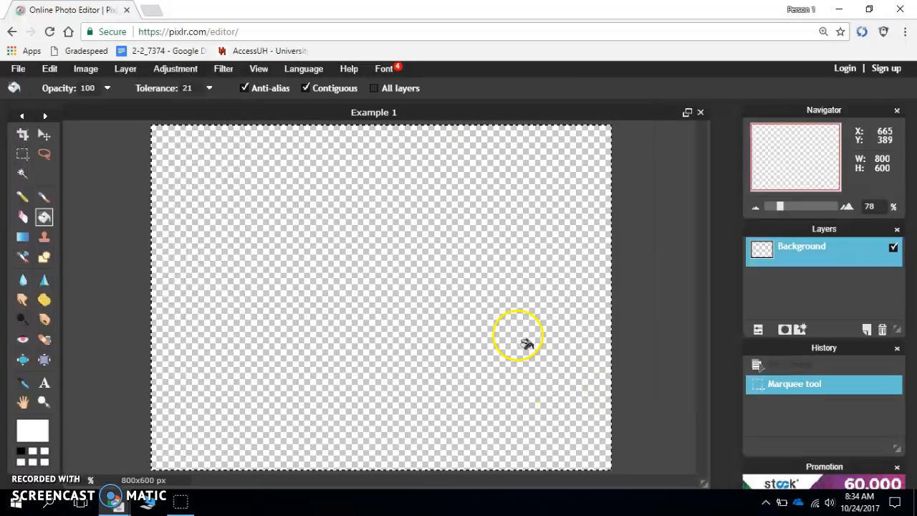
click(360, 274)
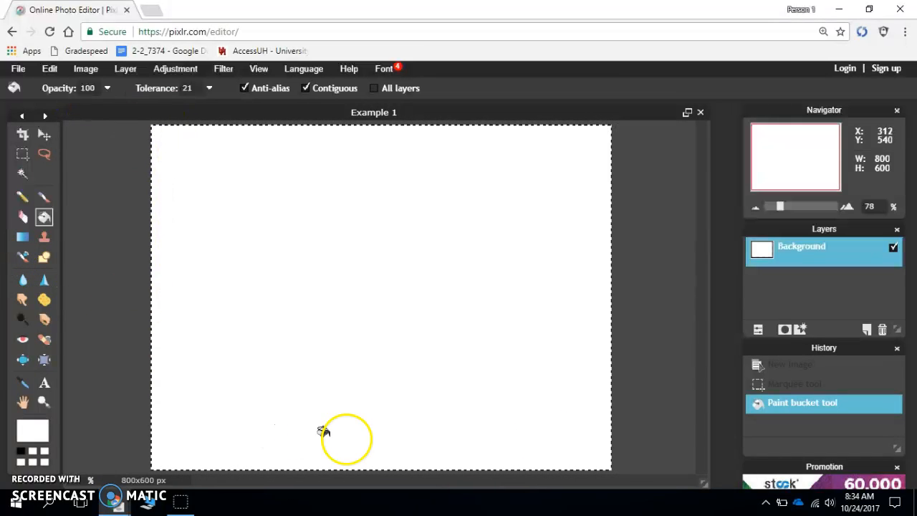
- Deselect the whole canvas
click(49, 69)
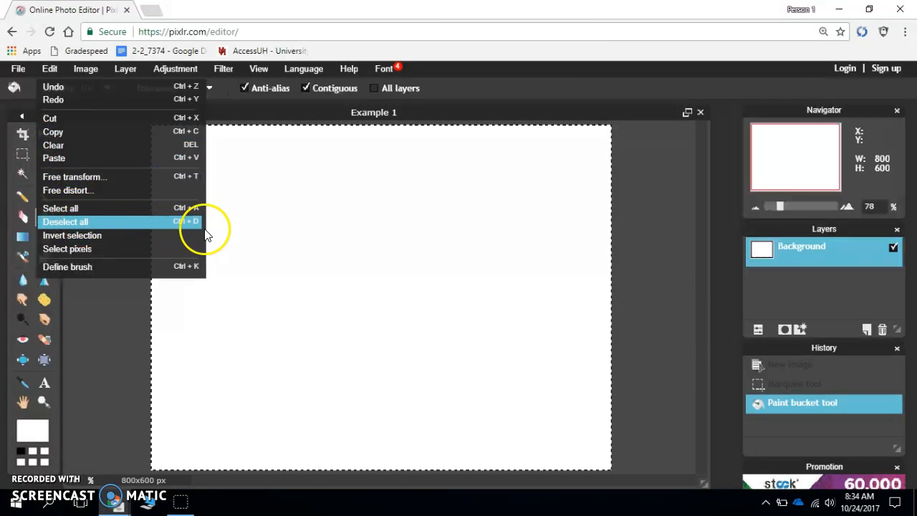
click(367, 292)
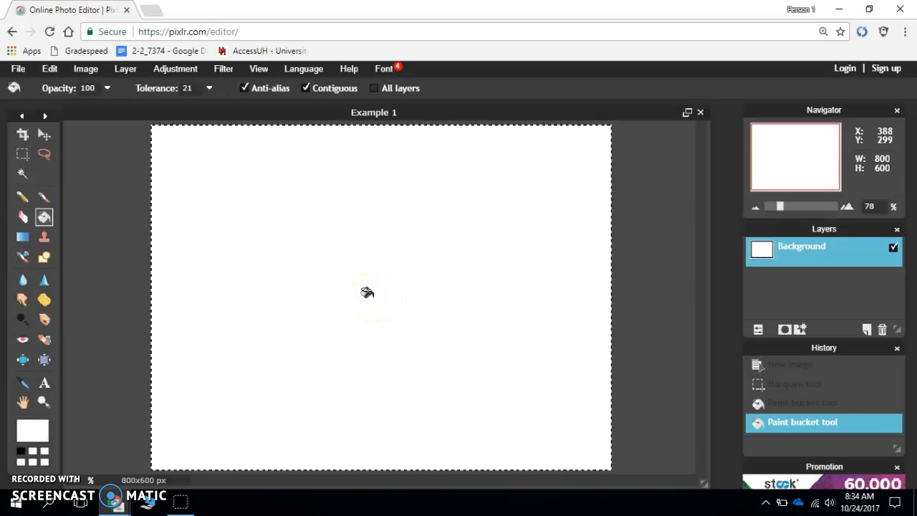
key(ctrl+d)
click(358, 290)
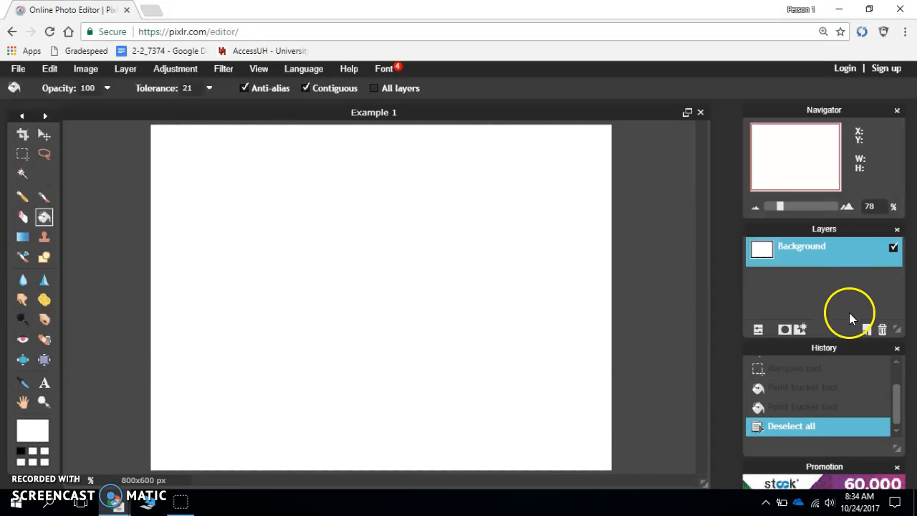
- Add a new layer above Background and name it Border
click(868, 330)
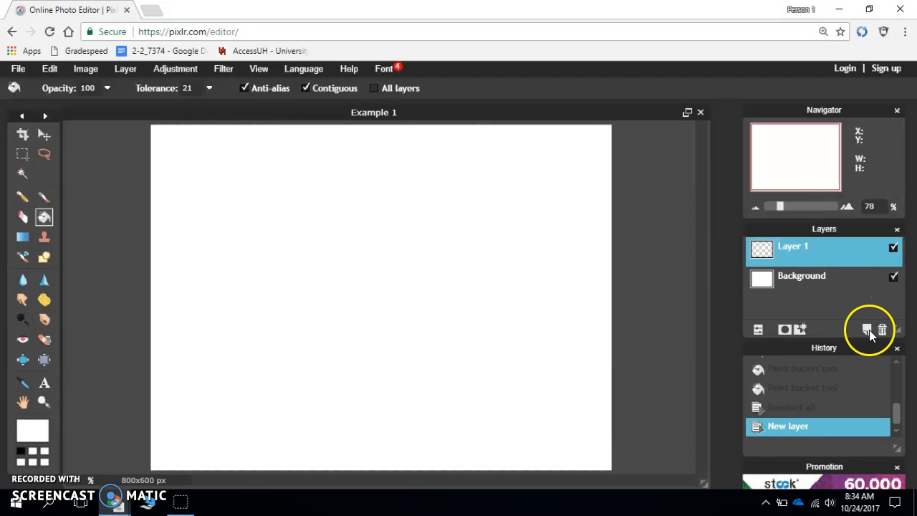
double_click(800, 255)
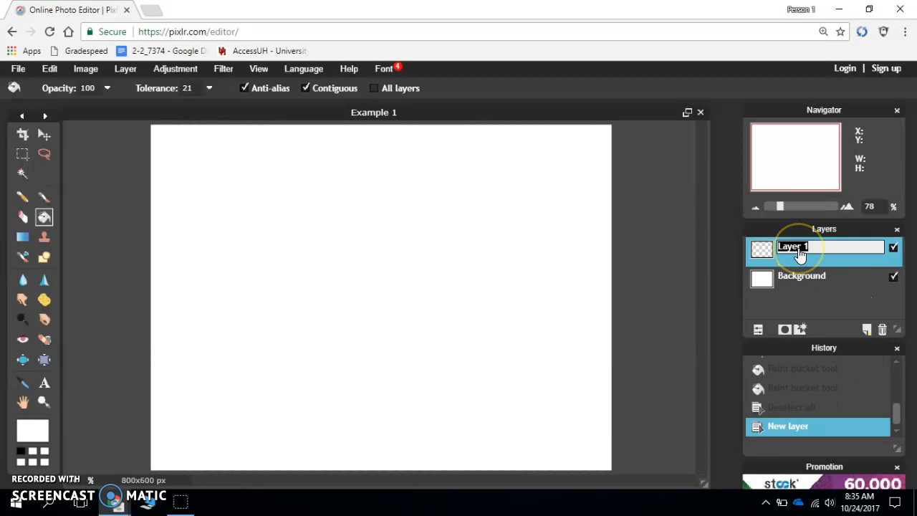
click(828, 279)
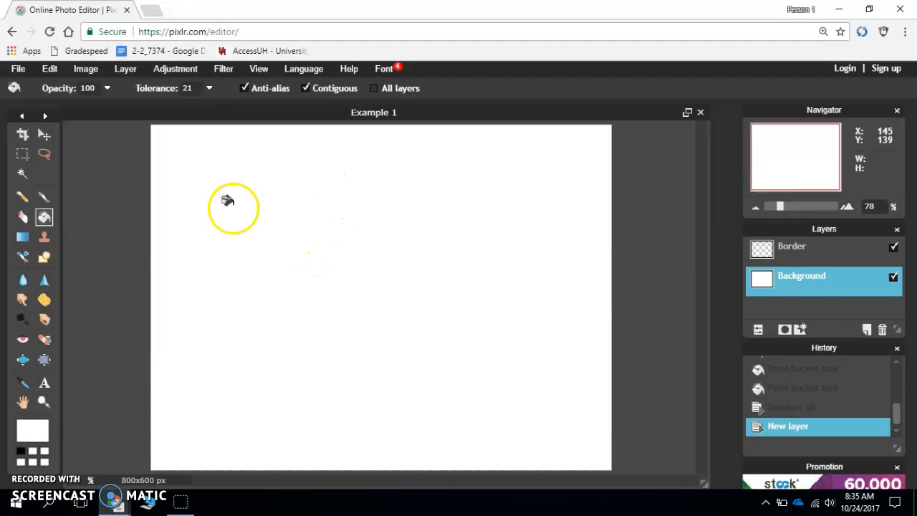
- On the Border layer, set up the rectangle shape tool with border size 10 and no shape fill
click(48, 261)
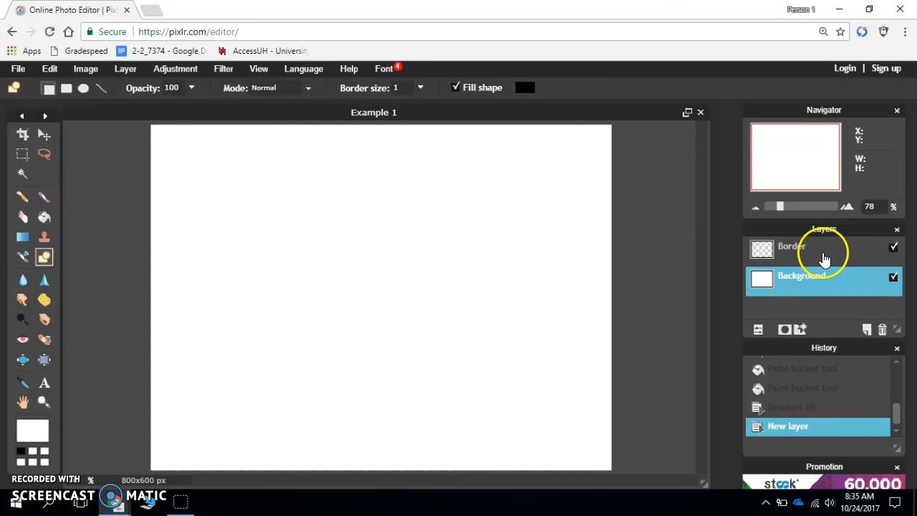
click(824, 258)
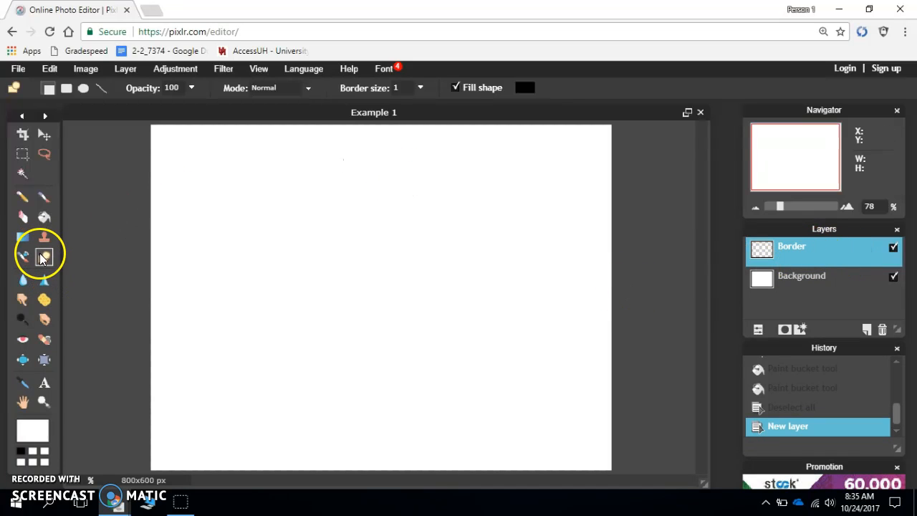
click(68, 90)
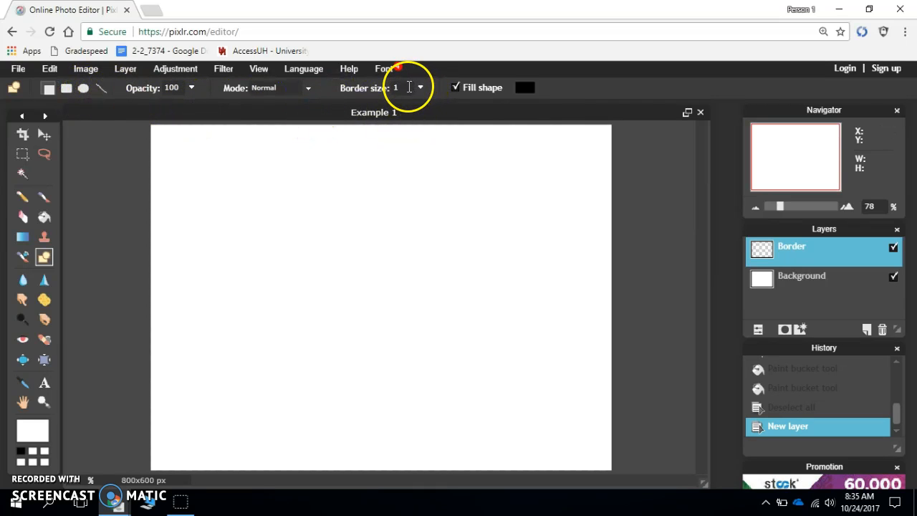
click(403, 88)
text(0)
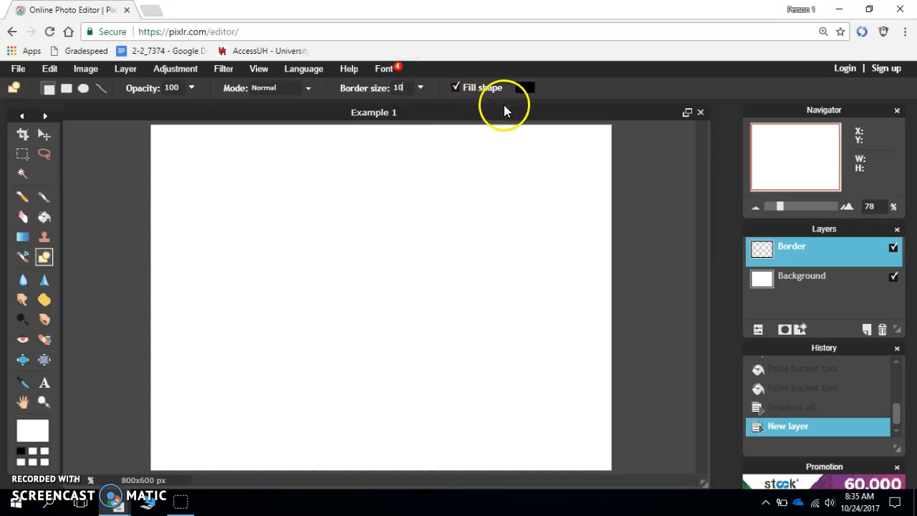
click(456, 87)
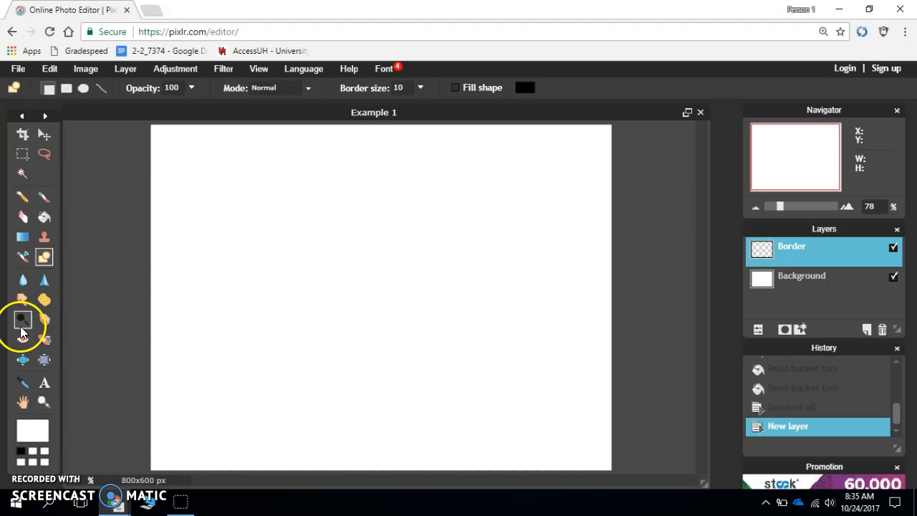
- Set the drawing color to green 289120 and draw a rectangle about 660 x 475 px inside the canvas edges
click(34, 437)
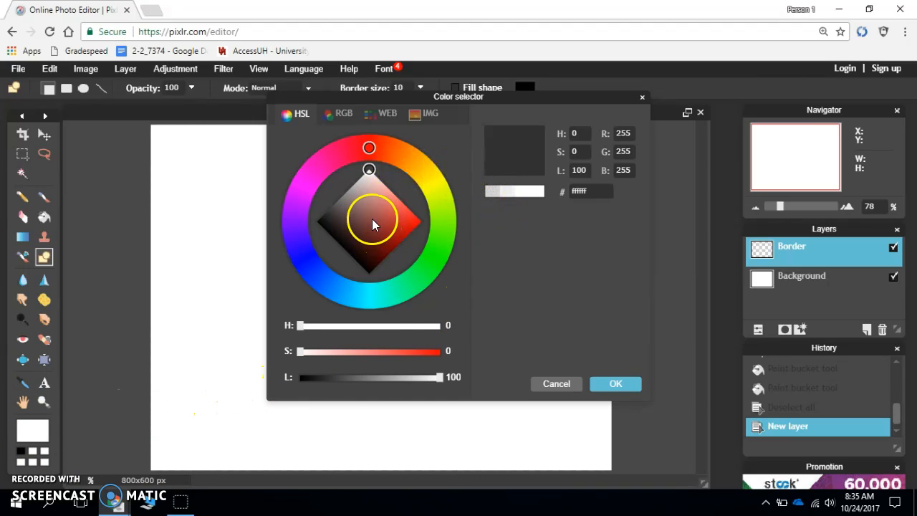
click(434, 254)
drag(373, 206, 389, 238)
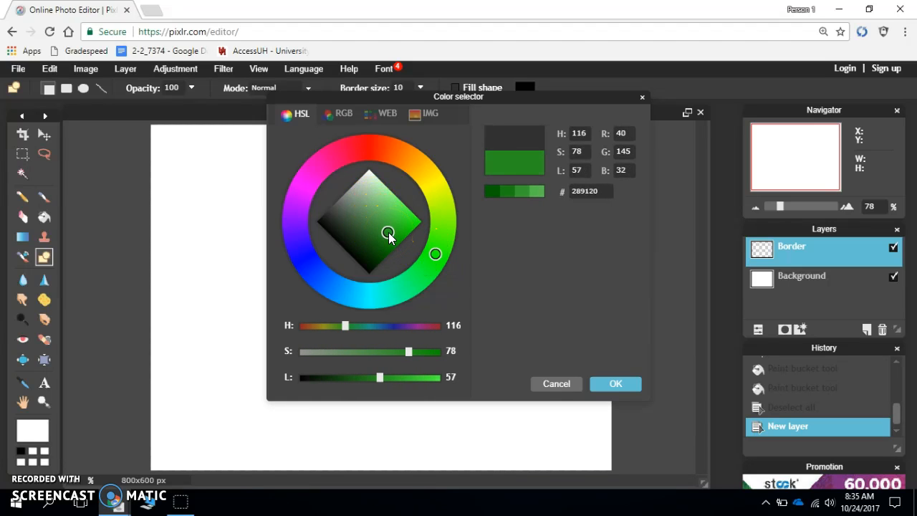
click(617, 384)
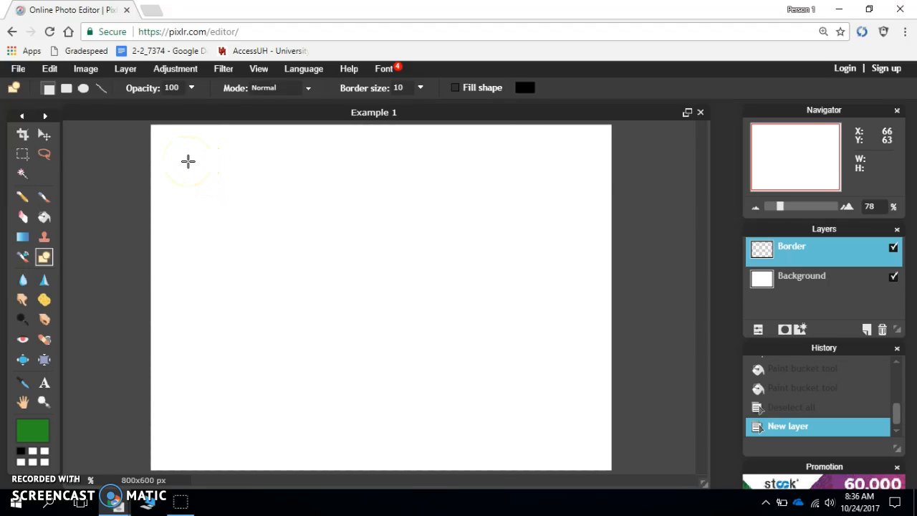
drag(188, 162, 569, 435)
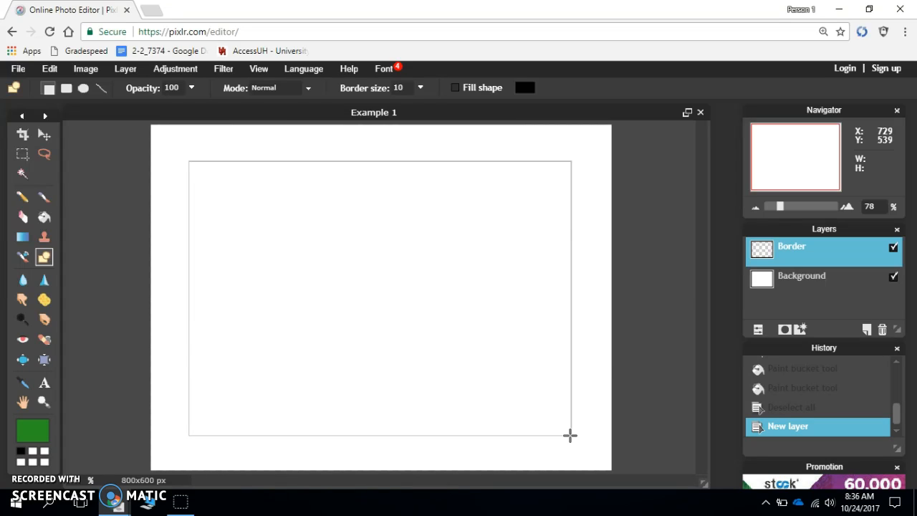
drag(571, 435, 571, 435)
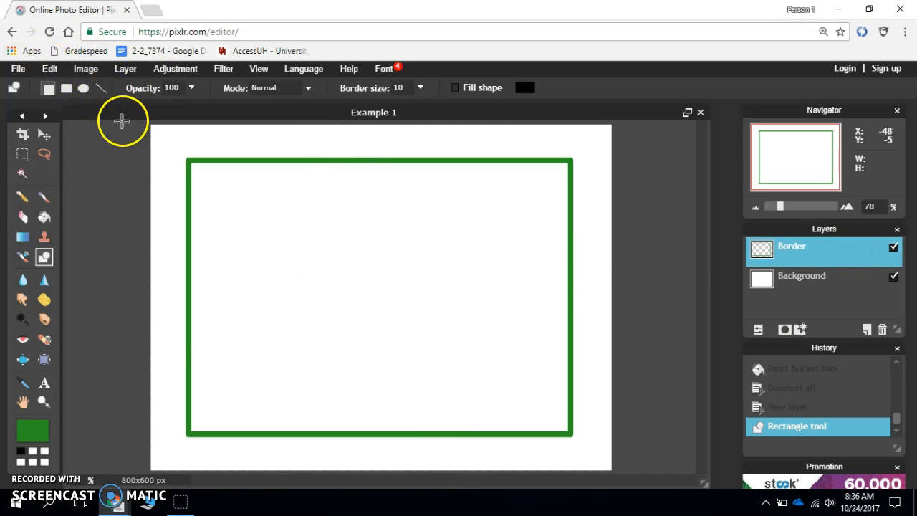
- Shrink the green rectangle slightly about its center with Free transform and apply the change
click(49, 71)
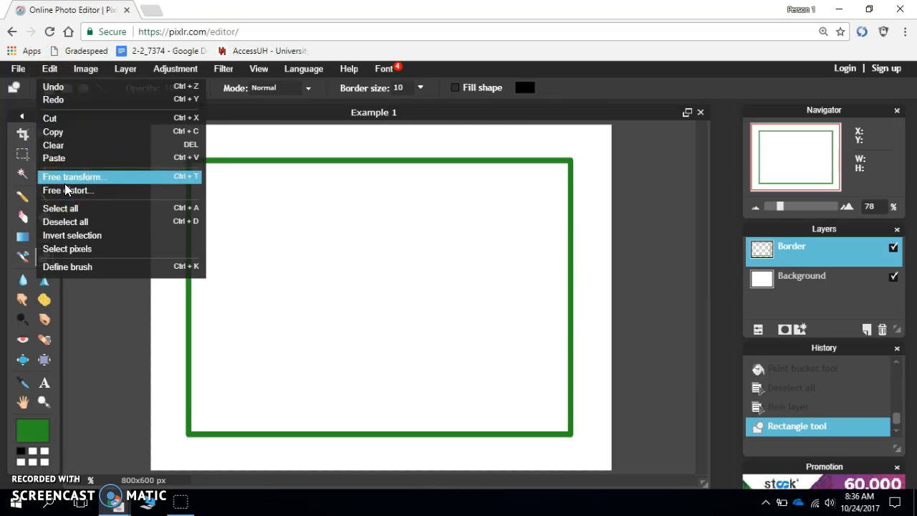
click(174, 177)
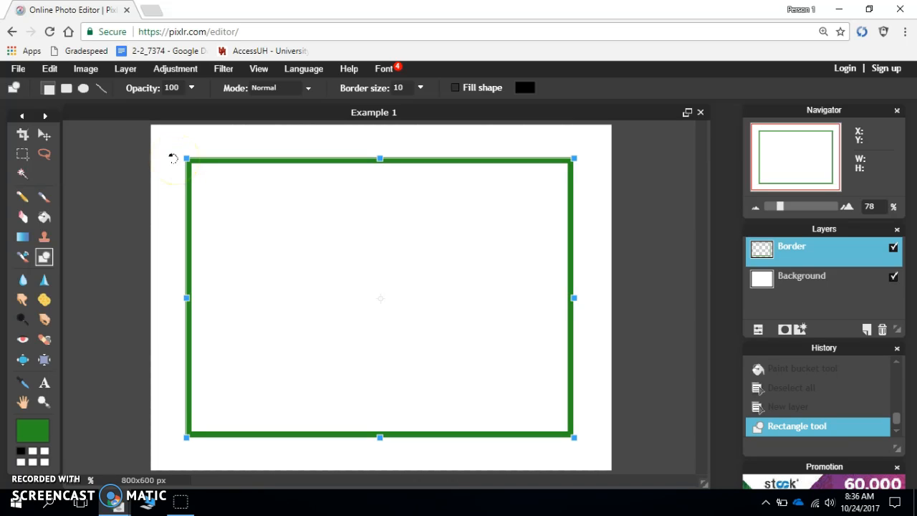
click(184, 157)
drag(184, 155, 190, 162)
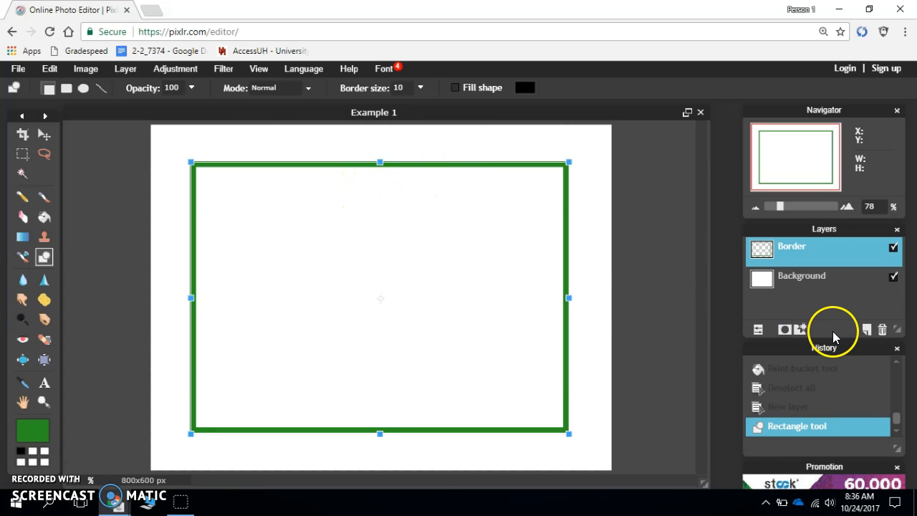
click(817, 297)
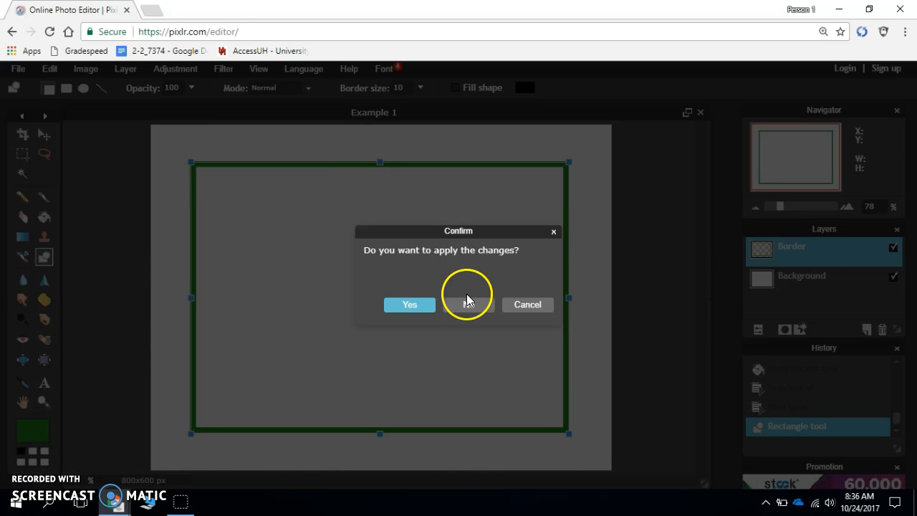
click(423, 308)
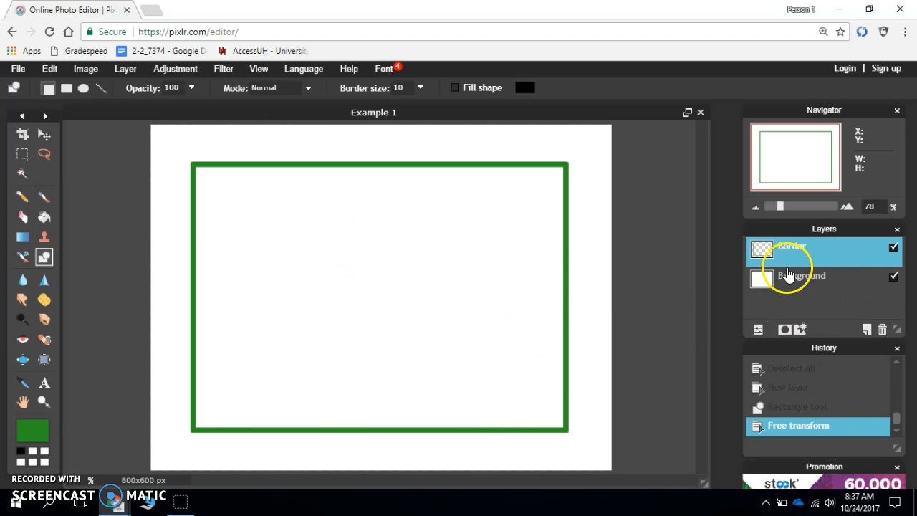
- Start a text object just inside the border's upper edge, using the Chiller font at size 58
click(45, 384)
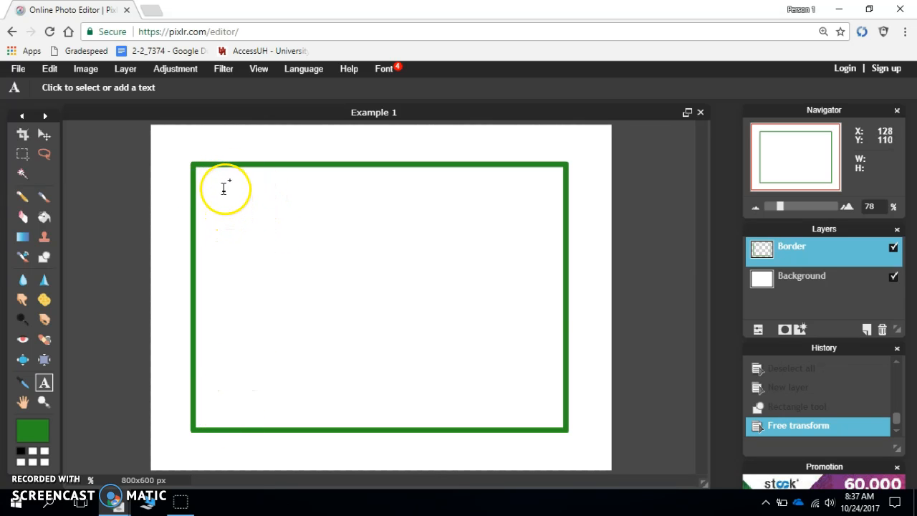
click(265, 198)
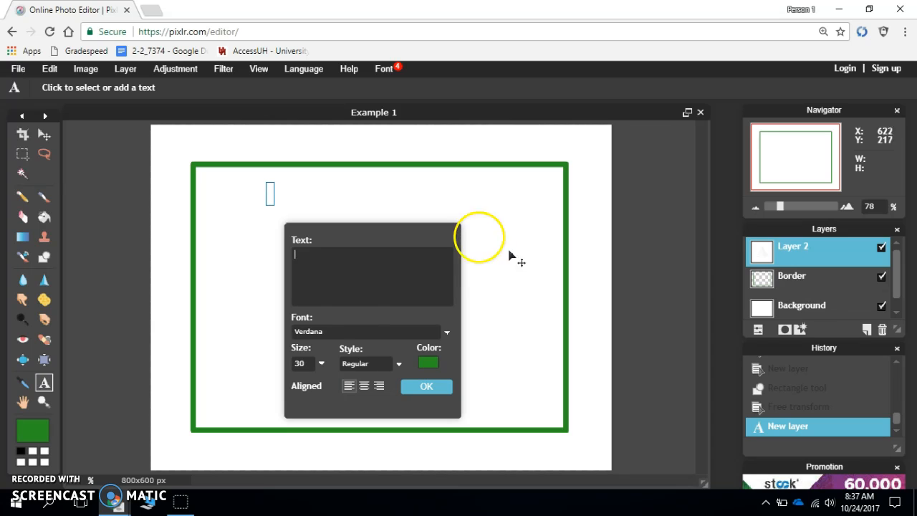
click(374, 332)
scroll(365, 411, down, 5)
scroll(365, 411, down, 3)
scroll(365, 411, up, 6)
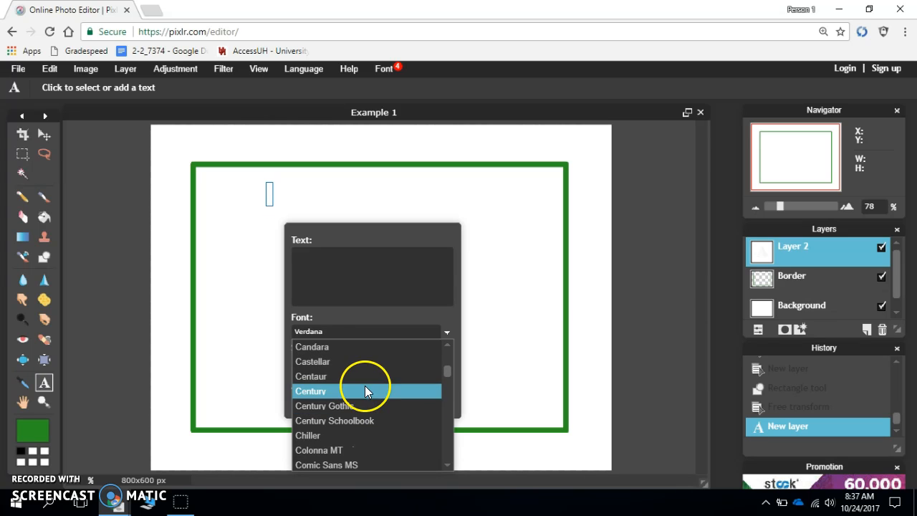
click(358, 436)
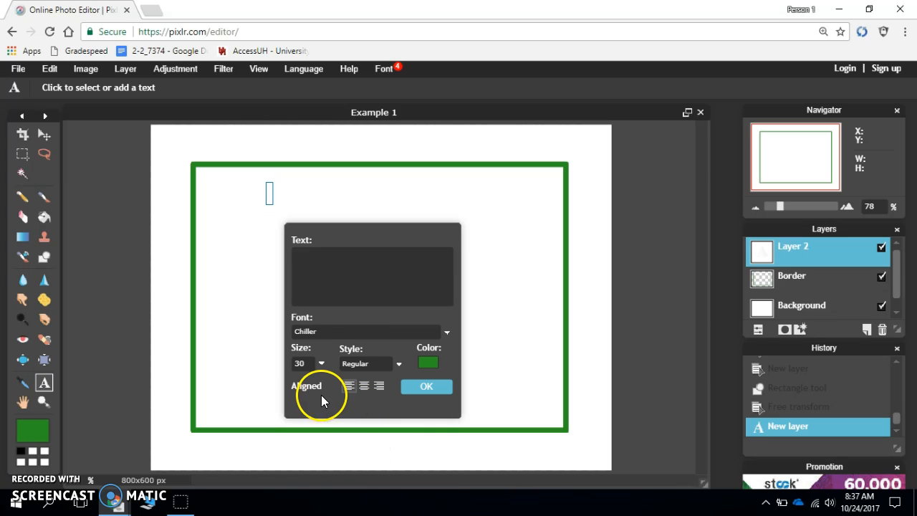
click(321, 363)
click(277, 383)
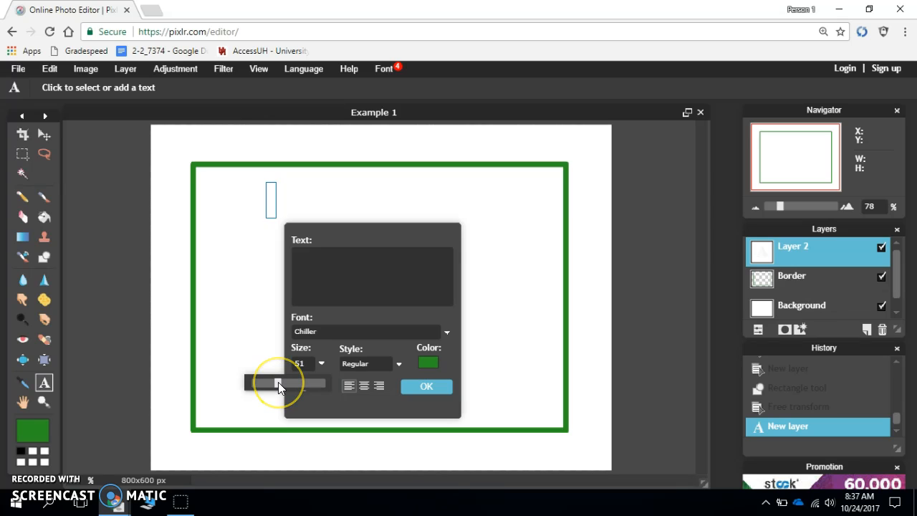
drag(280, 382, 282, 381)
- Enter "How to" as the beginning of the title text
click(345, 262)
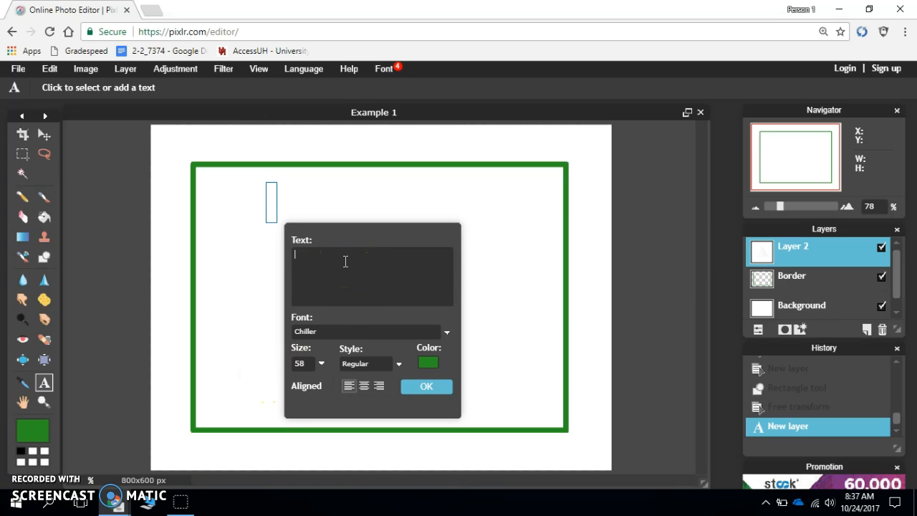
text(h)
text(How to)
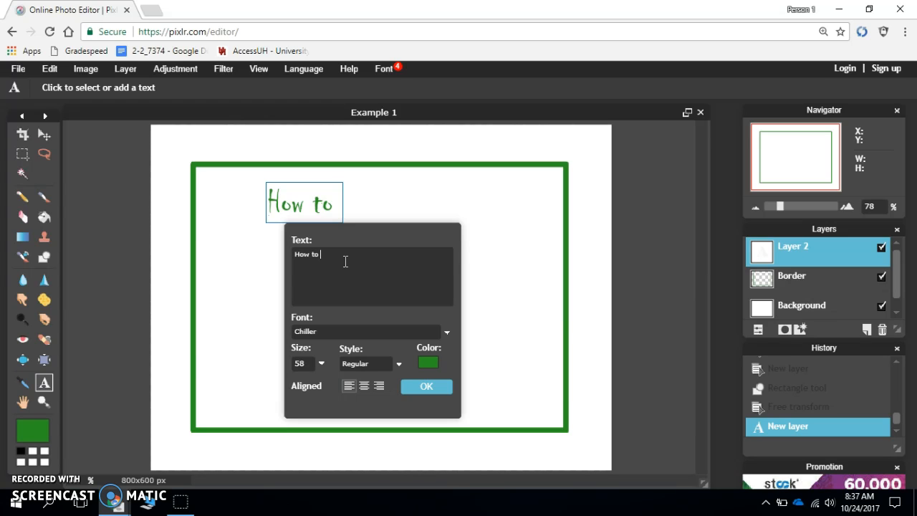
- Complete the title text so it reads "How to upload a picture"
text(u)
key(BackSpace)
text(save)
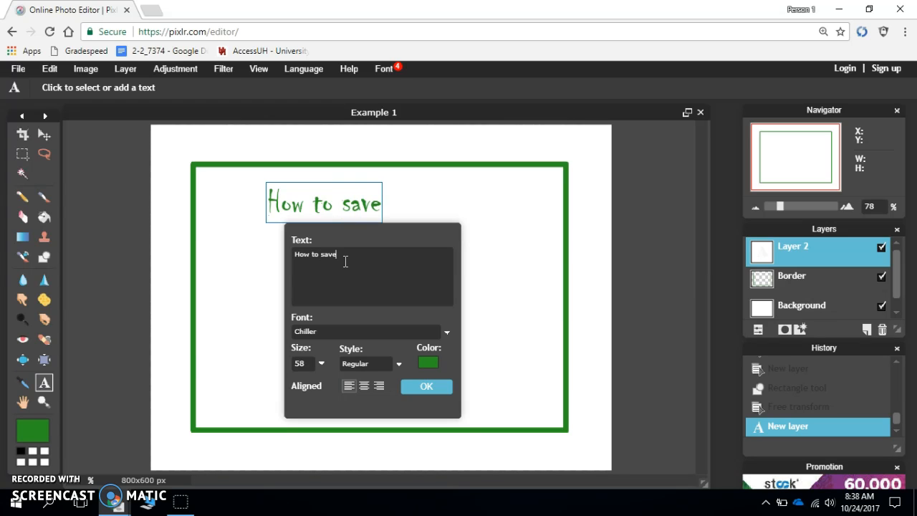
text( a)
key(BackSpace)
key(BackSpace)
key(BackSpace)
key(BackSpace)
key(BackSpace)
key(BackSpace)
text(upload)
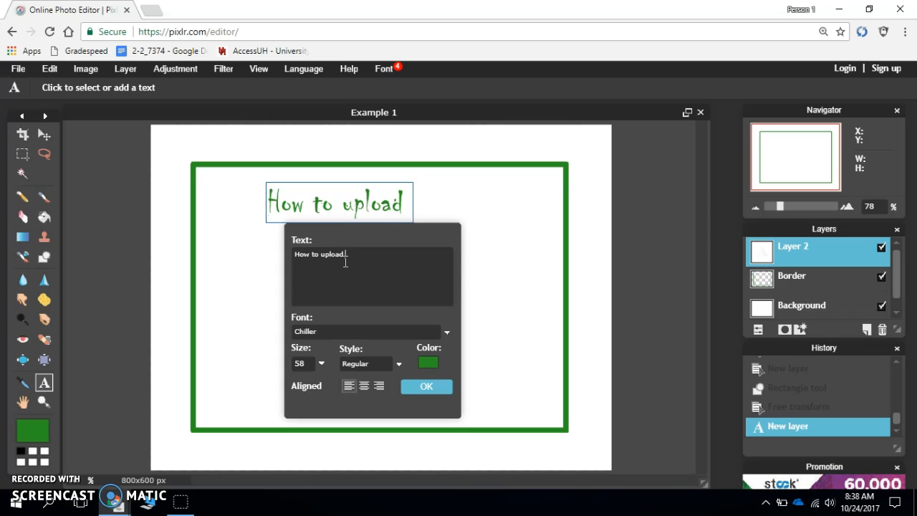
text( a picture)
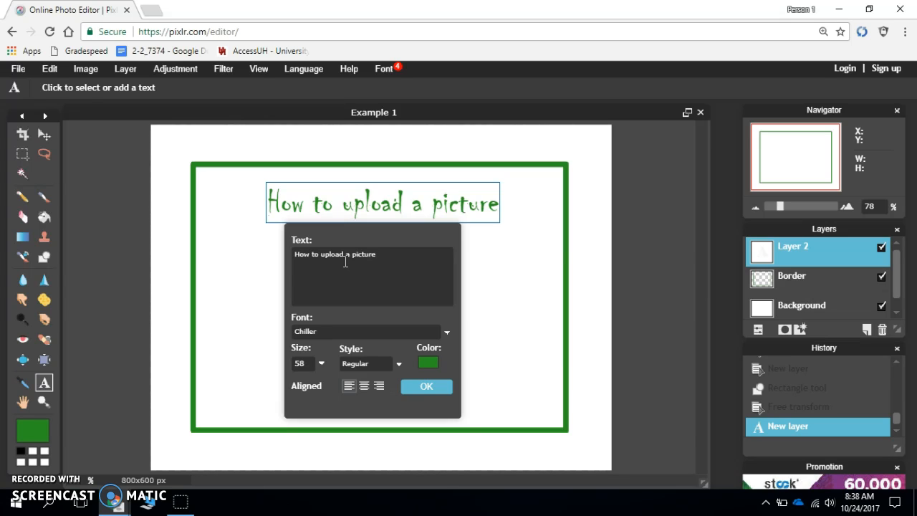
- Replace "upload a picture" with "create a" so the title text reads "How to create a"
key(BackSpace)
key(BackSpace)
key(BackSpace)
key(BackSpace)
key(BackSpace)
key(BackSpace)
key(BackSpace)
key(BackSpace)
key(BackSpace)
key(BackSpace)
key(BackSpace)
key(BackSpace)
key(BackSpace)
key(BackSpace)
key(BackSpace)
key(BackSpace)
text(create a)
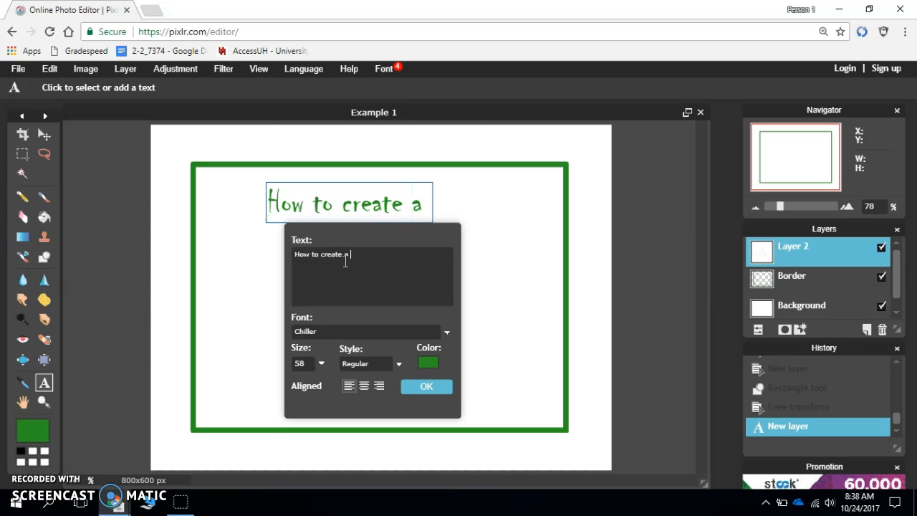
text( folder)
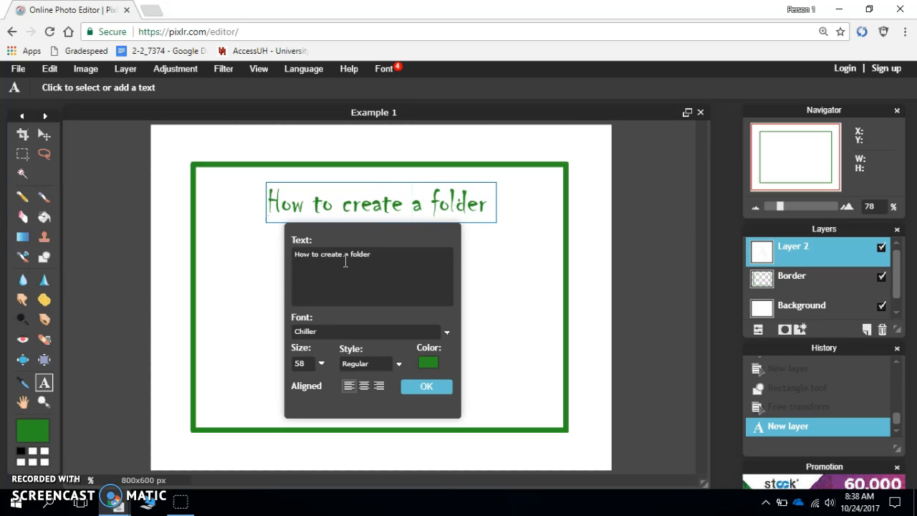
text( in )
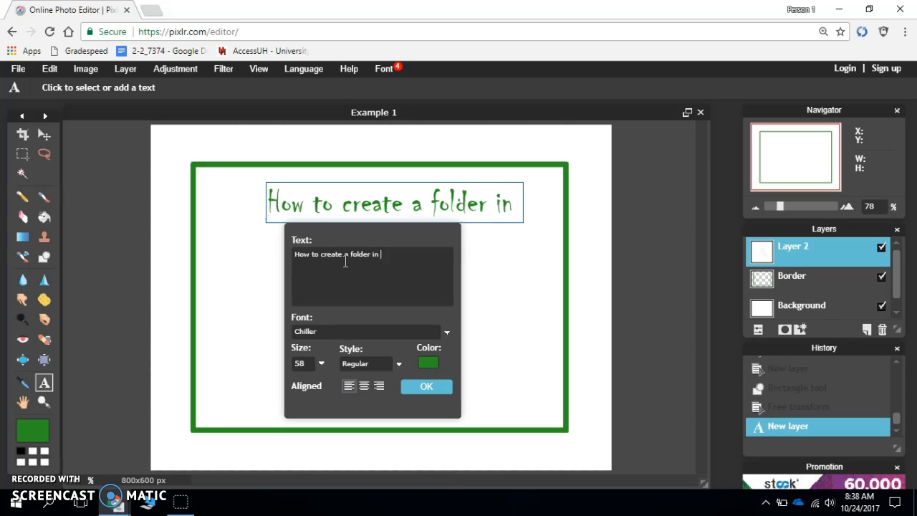
text(google)
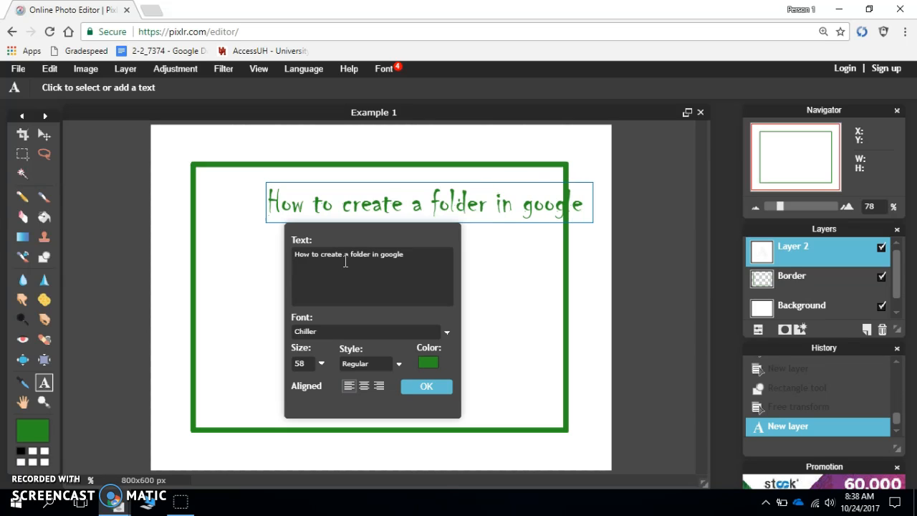
- Extend the title to "How to create a folder in google drive" and reposition it to fit inside the border
key(BackSpace)
key(BackSpace)
key(BackSpace)
key(BackSpace)
key(BackSpace)
key(BackSpace)
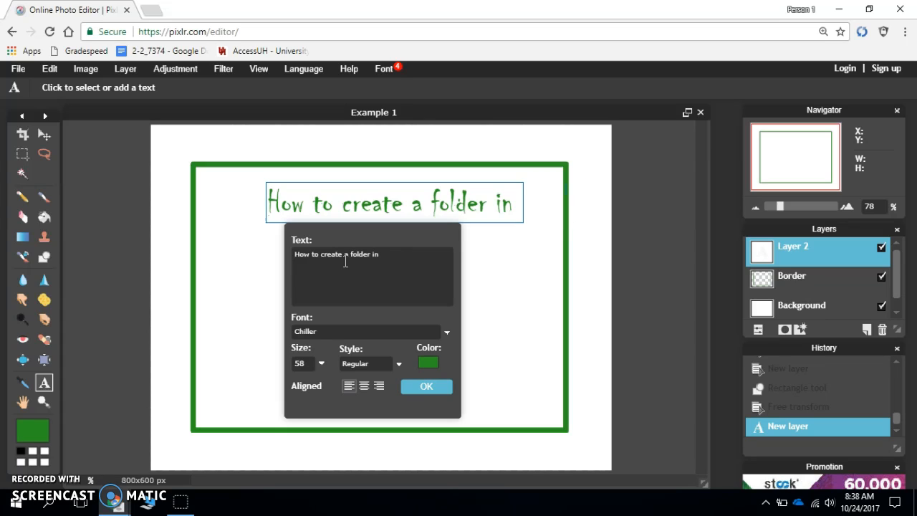
text(google dri)
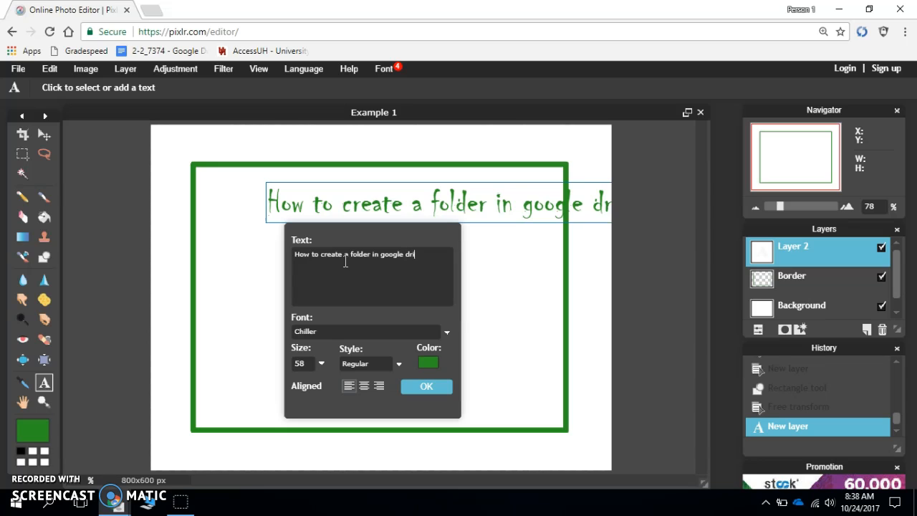
text(ve)
drag(535, 261, 466, 252)
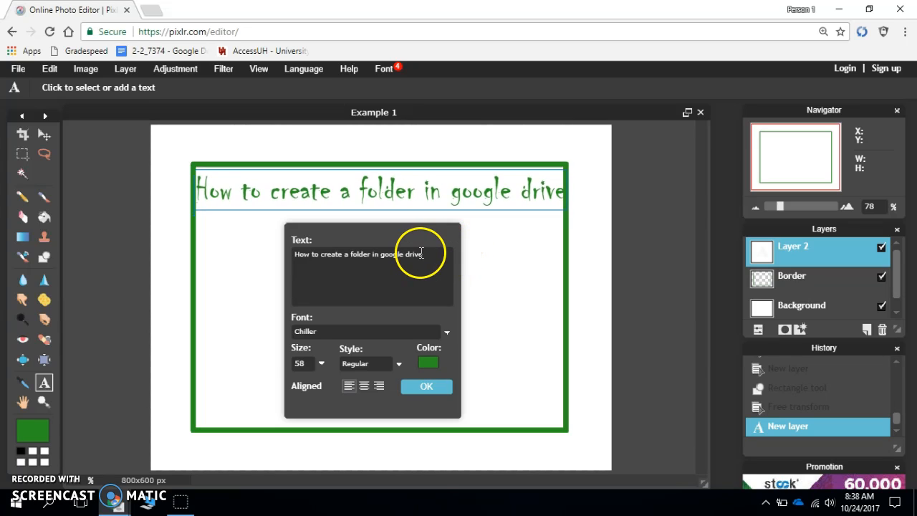
- Change the title to read "How to create a gmail account", center it below the border's upper edge and apply the text
key(BackSpace)
key(BackSpace)
key(BackSpace)
key(BackSpace)
key(BackSpace)
key(BackSpace)
key(BackSpace)
key(BackSpace)
key(BackSpace)
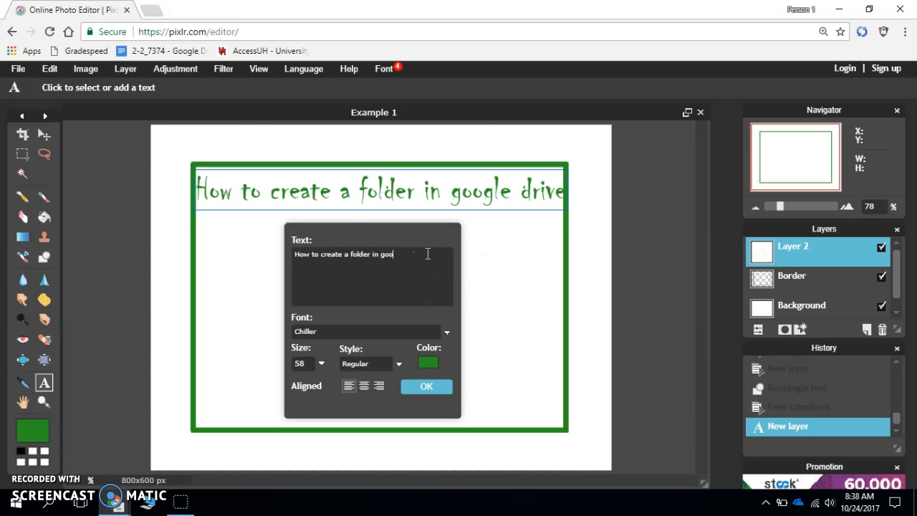
key(BackSpace)
key(BackSpace)
key(BackSpace)
key(BackSpace)
key(BackSpace)
key(BackSpace)
key(BackSpace)
key(BackSpace)
key(BackSpace)
key(BackSpace)
key(BackSpace)
key(BackSpace)
key(BackSpace)
key(BackSpace)
key(BackSpace)
text(a )
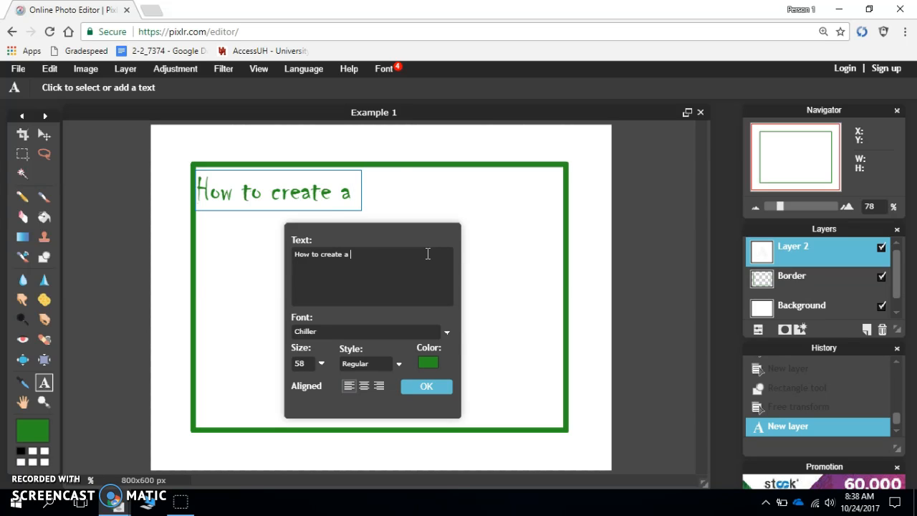
text(gmail account)
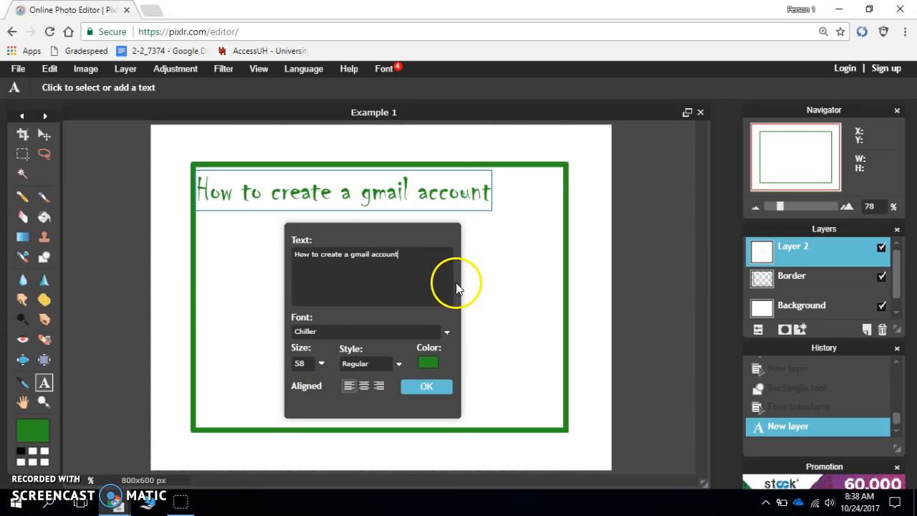
drag(506, 291, 535, 286)
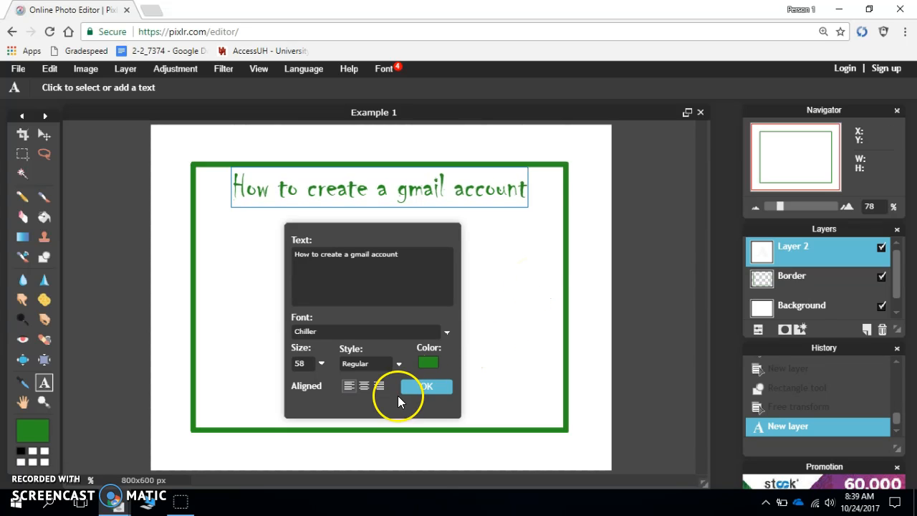
click(430, 385)
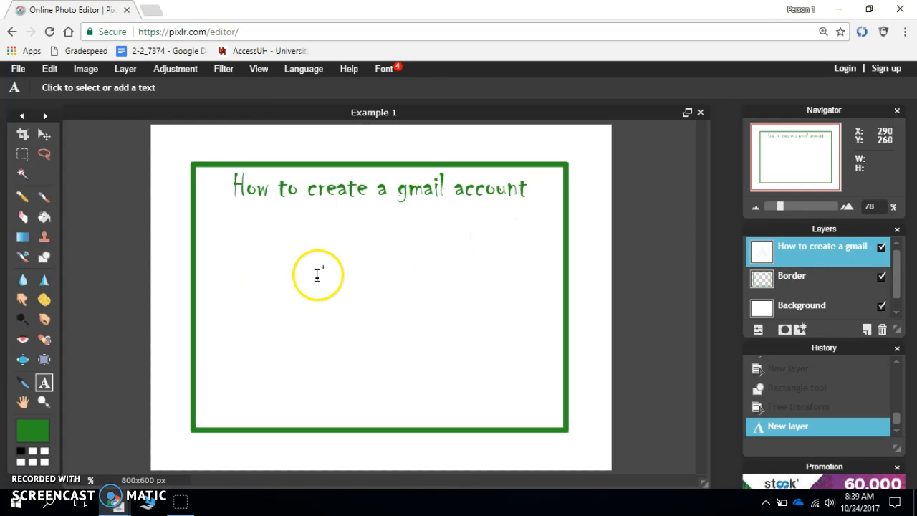
- Start a second text object below the beginning of the title, using the Century Gothic font
click(214, 231)
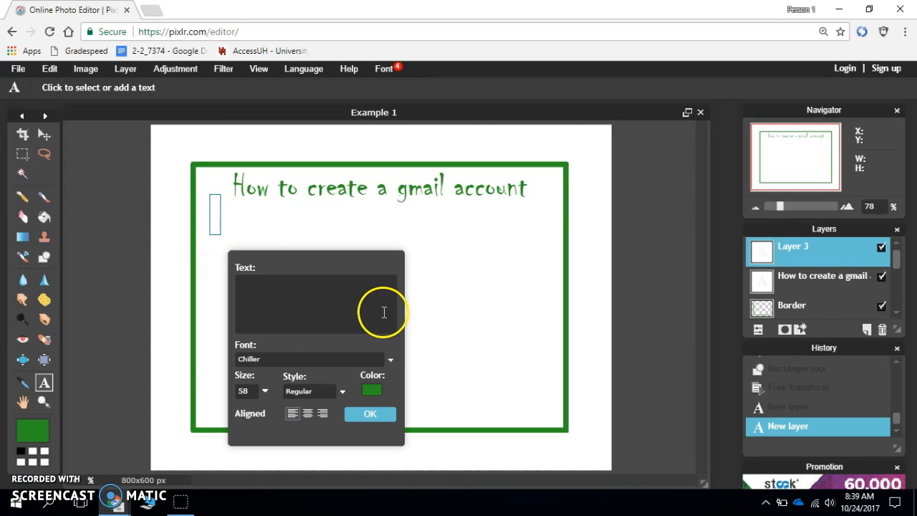
click(338, 394)
click(336, 407)
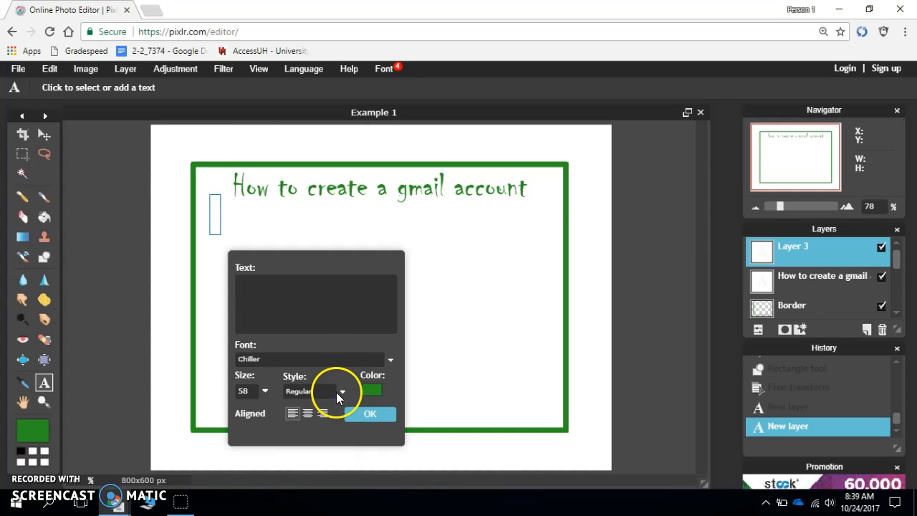
click(322, 358)
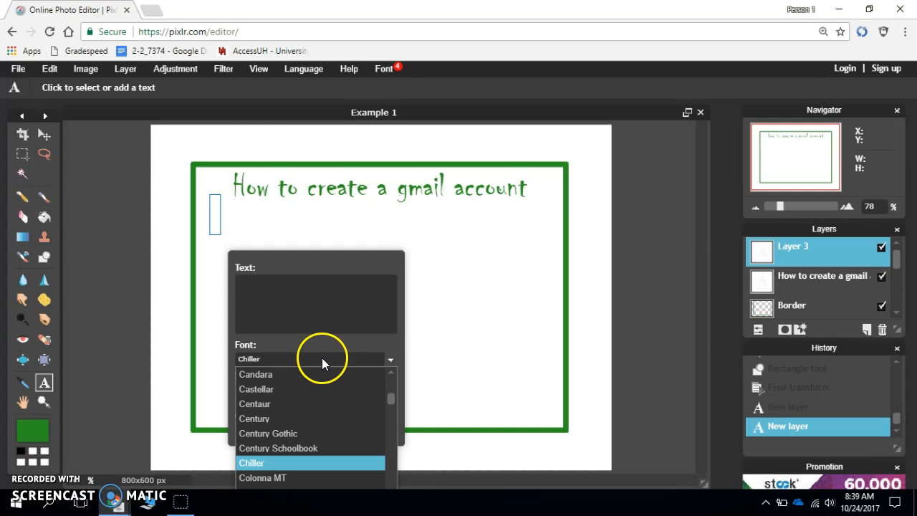
click(316, 433)
click(302, 292)
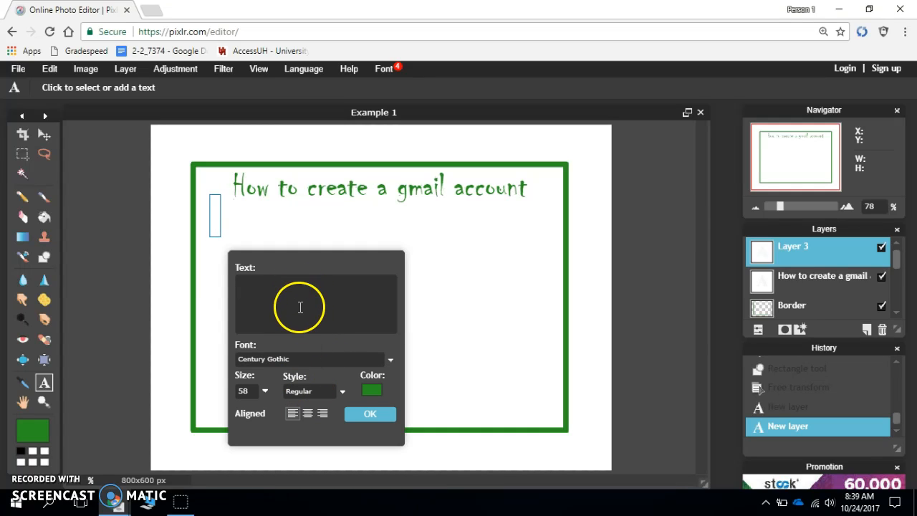
- Try to set the second text's color to blue 212a8f and begin entering its text
click(377, 389)
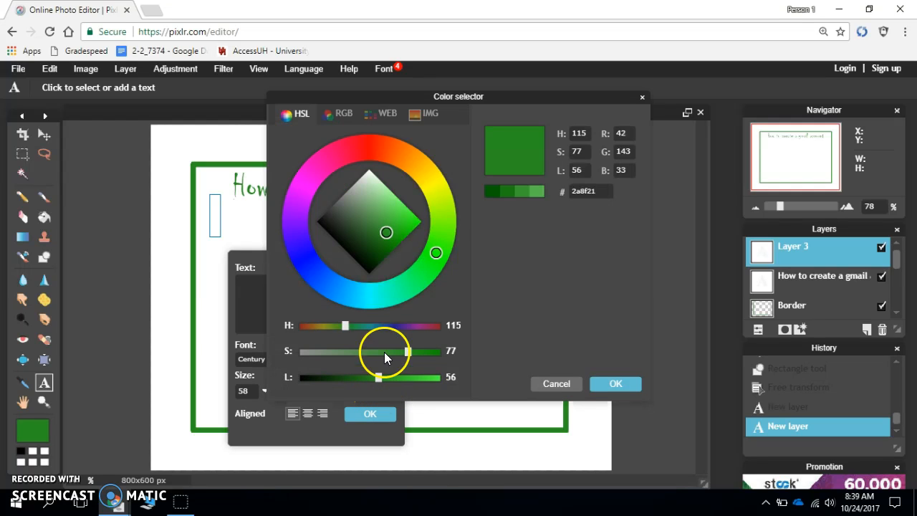
click(311, 263)
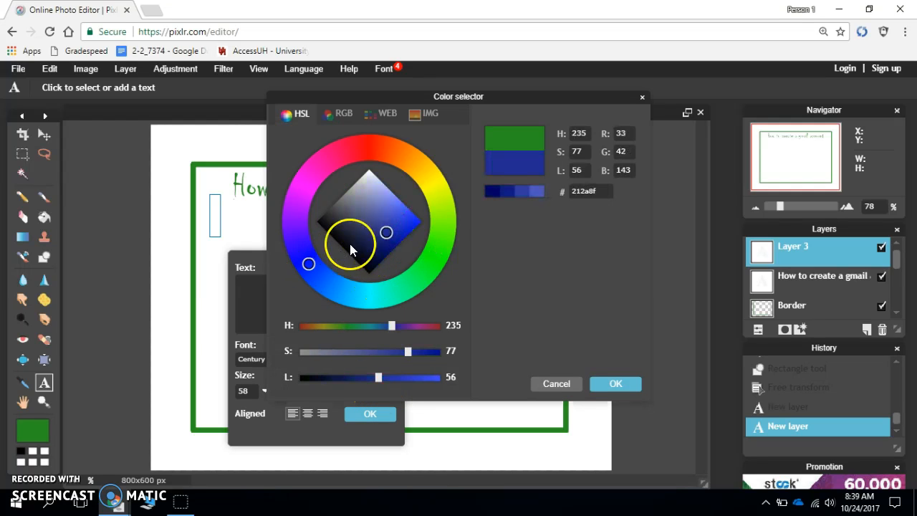
click(621, 382)
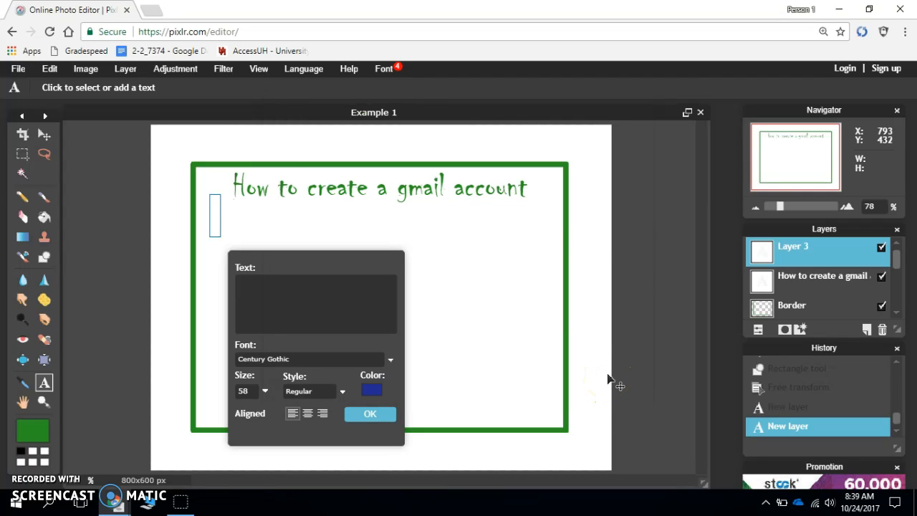
key(s)
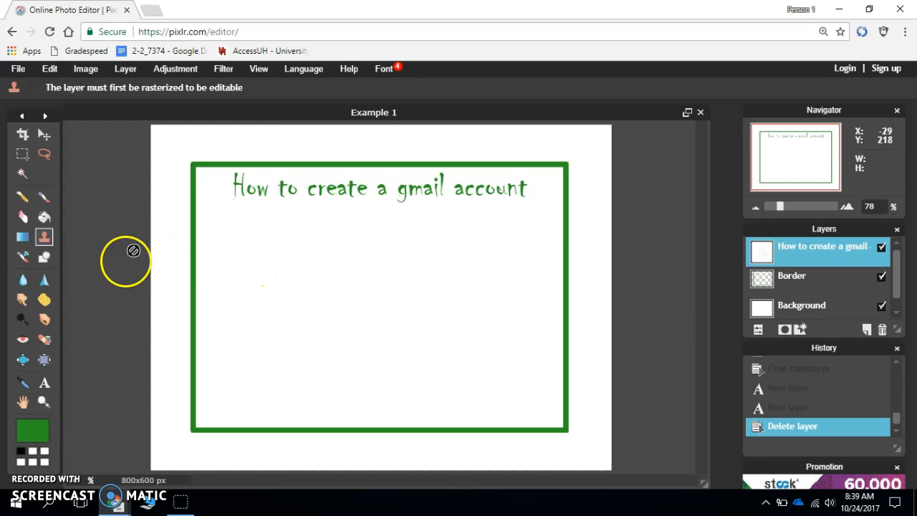
- Place a new text object below the title and enter "Step 1:" as its text
click(44, 383)
click(232, 240)
click(272, 303)
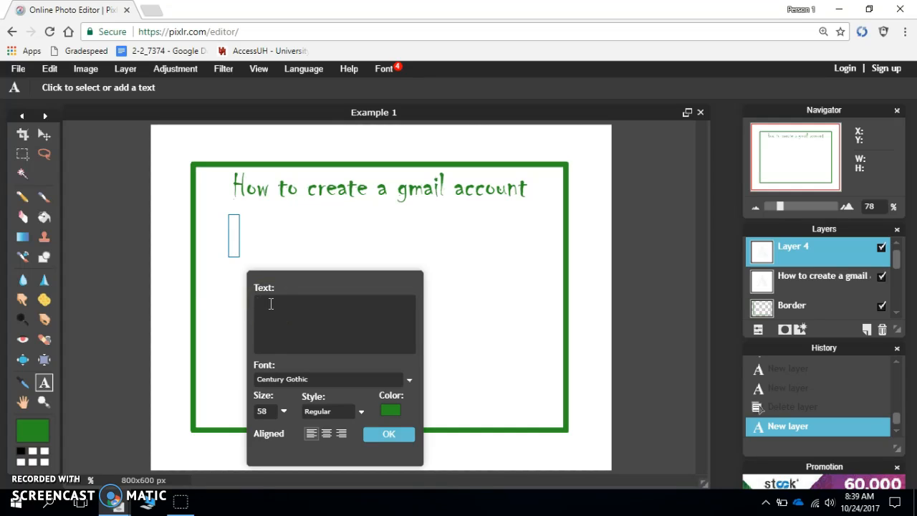
text(I)
key(BackSpace)
text(Stelp)
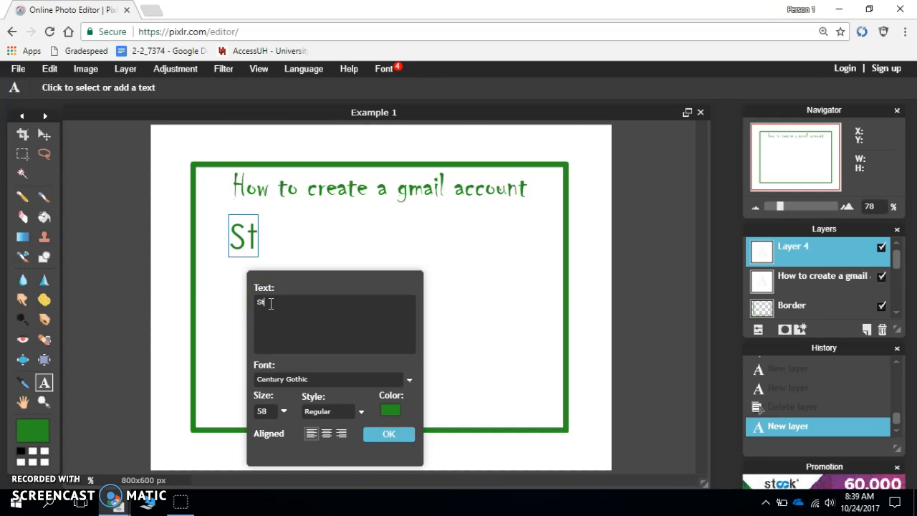
key(BackSpace)
key(BackSpace)
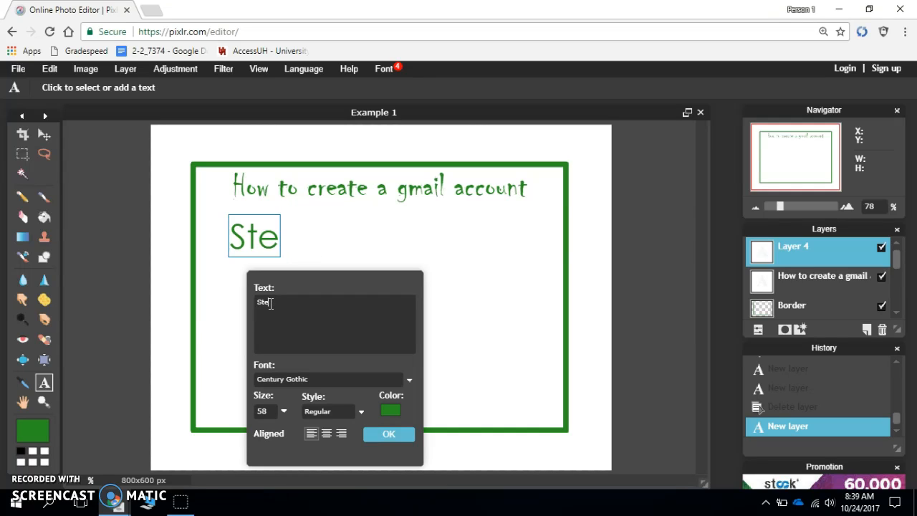
text(p 1:)
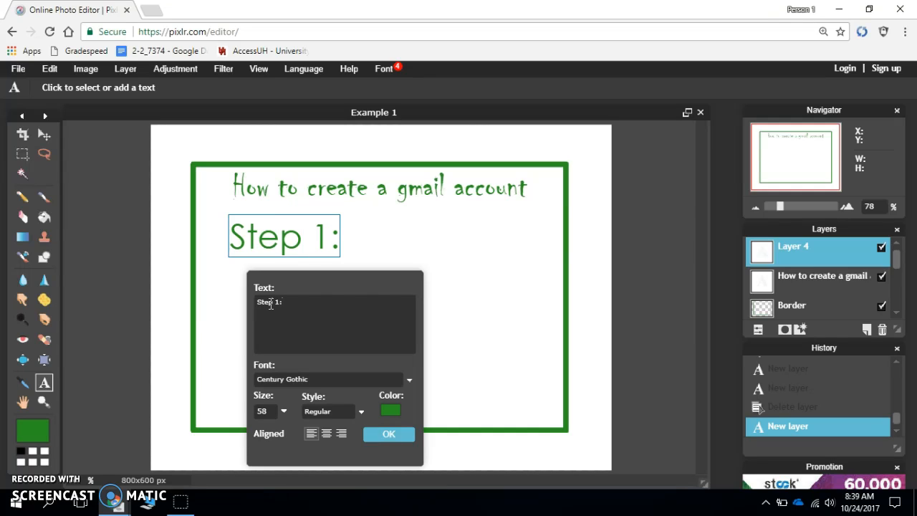
- Reduce the "Step 1:" text to size 18 and change its color to dark blue
click(284, 411)
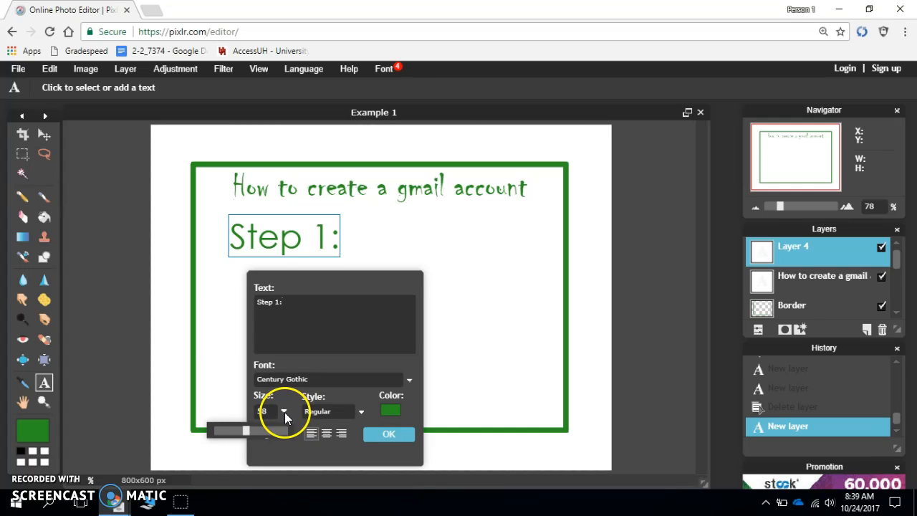
mouse_move(231, 431)
mouse_down()
mouse_move(218, 431)
mouse_move(237, 409)
mouse_move(211, 430)
mouse_move(222, 440)
mouse_up()
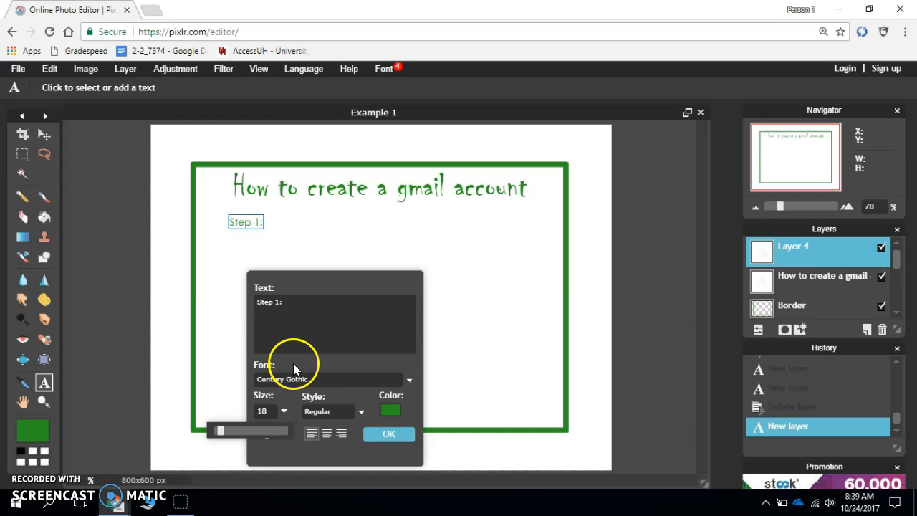
click(390, 410)
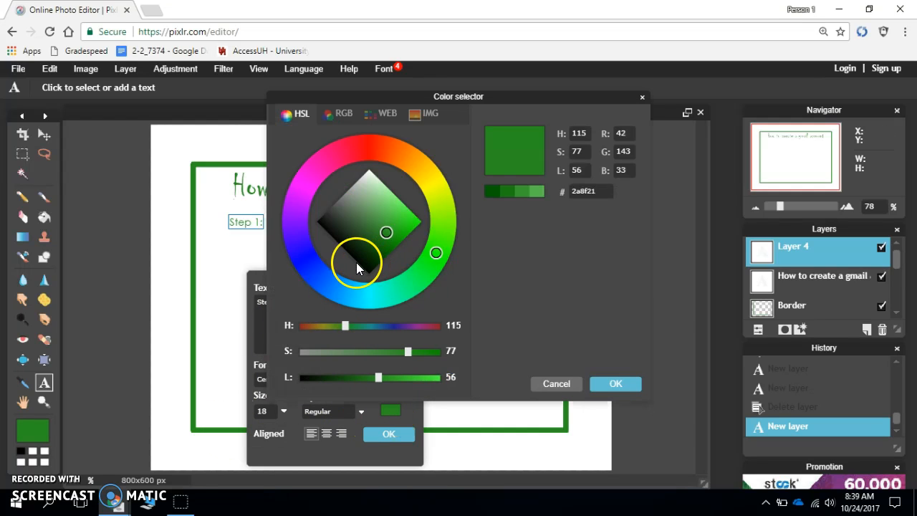
click(303, 255)
click(613, 385)
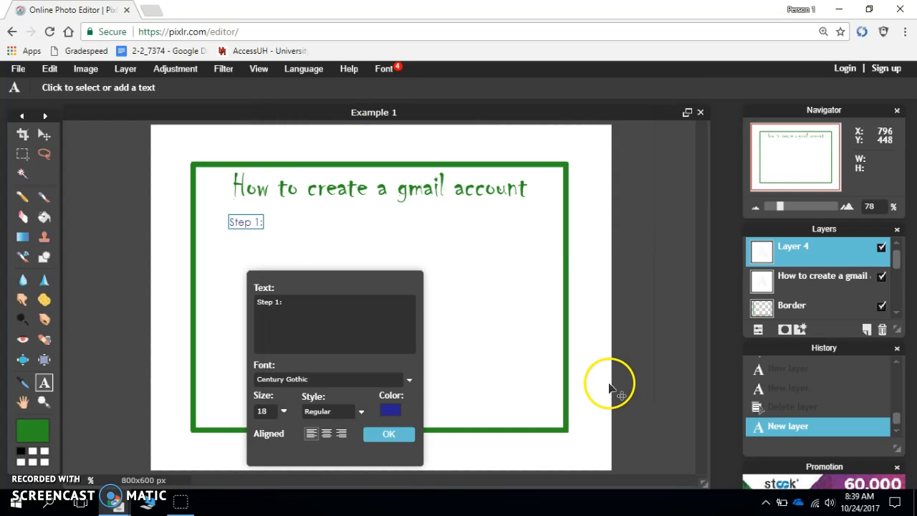
- Apply the Bold style to the "Step 1:" text and move it slightly up and closer to the border's left edge
click(361, 414)
click(335, 439)
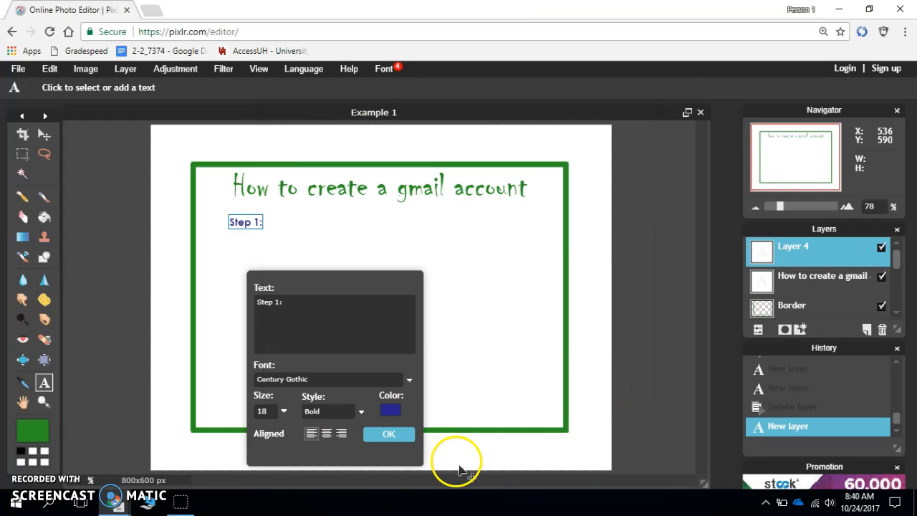
click(388, 435)
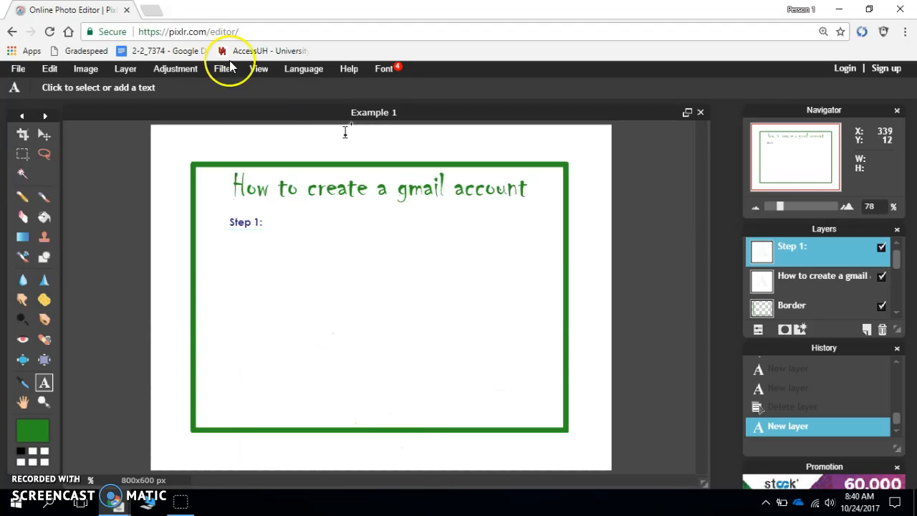
click(44, 134)
drag(317, 310, 294, 304)
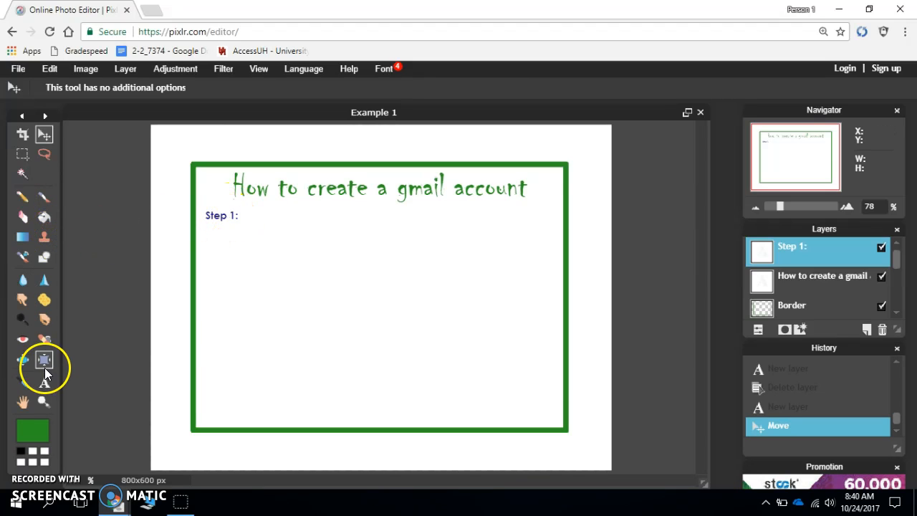
- Open the "Step 1:" text object for editing with the Type tool
click(43, 380)
click(243, 223)
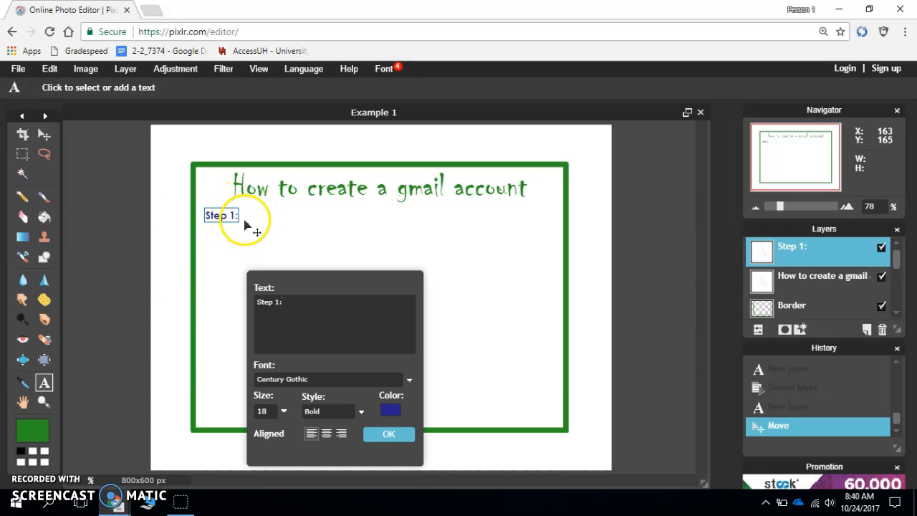